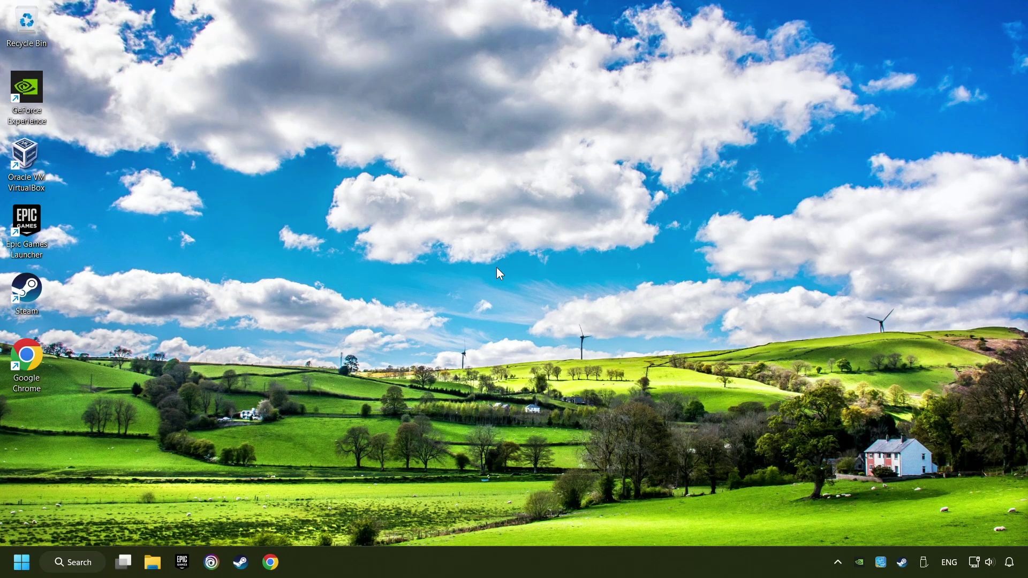
# Search Windows for 'device manager', open Device Manager and centre its window on screen.
pyautogui.click(74, 562)
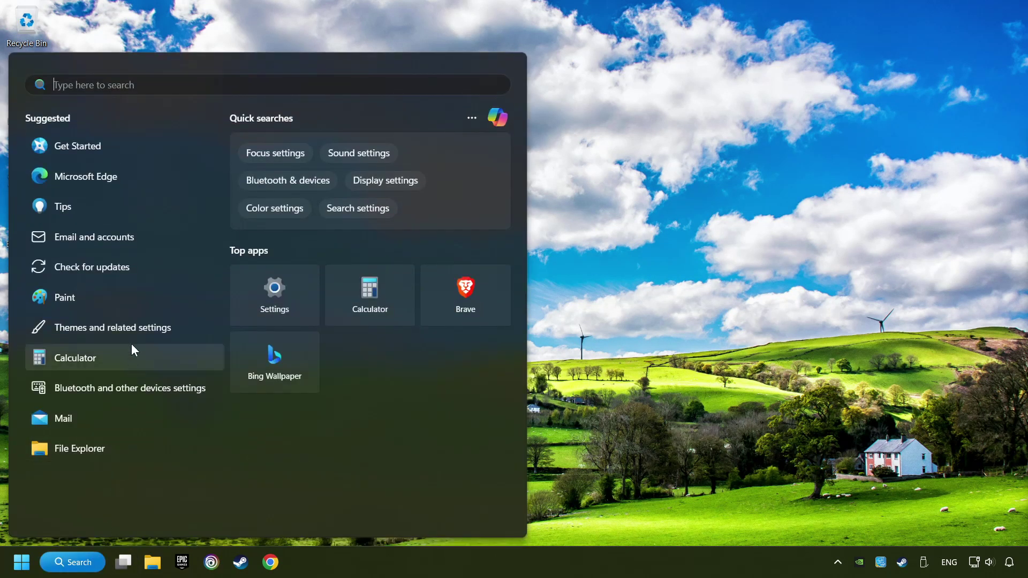
pyautogui.write('device manager')
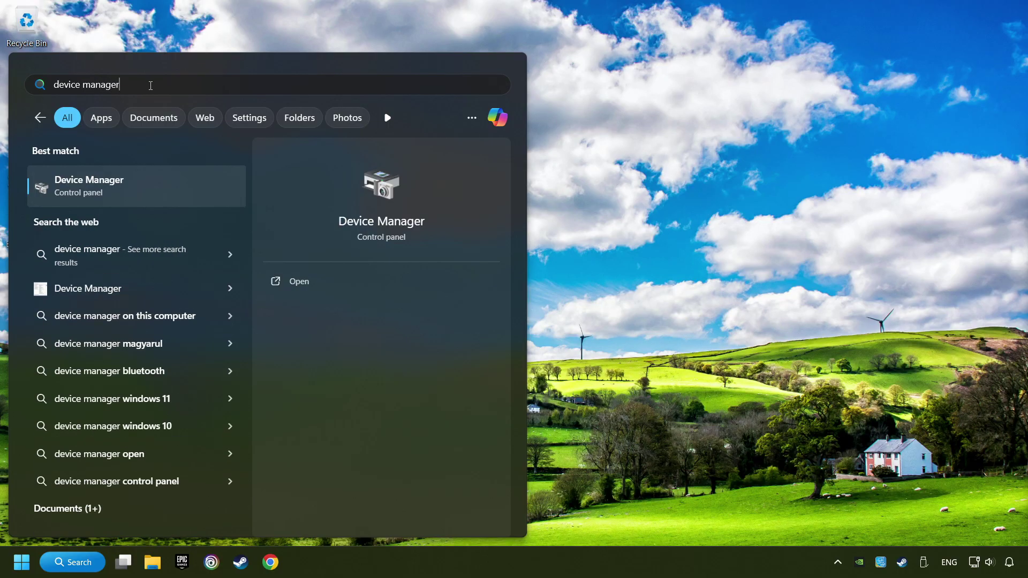
pyautogui.click(212, 185)
pyautogui.moveTo(211, 63); pyautogui.dragTo(401, 105)
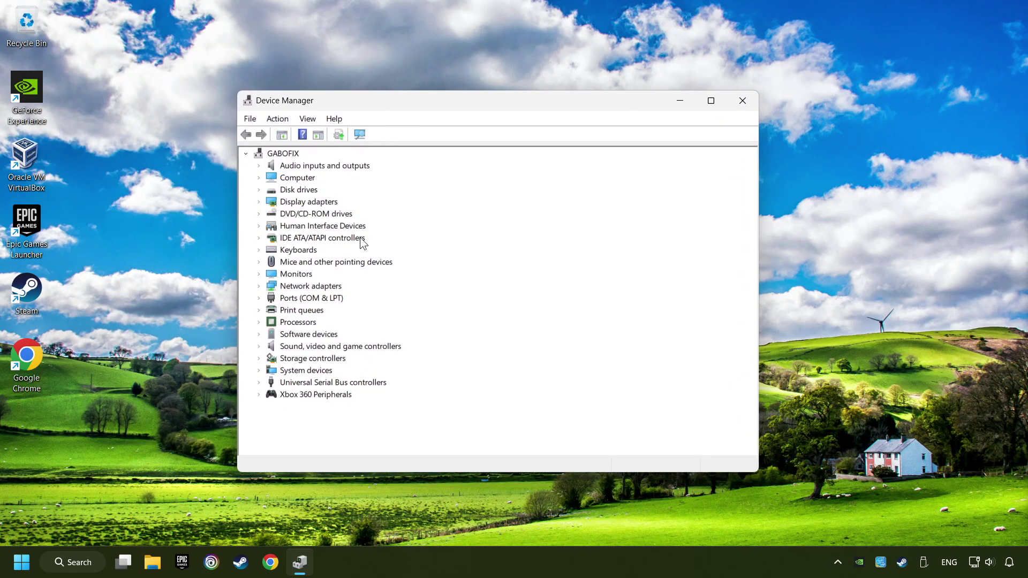
# Disable the Xbox 360 Controller for Windows under Xbox 360 Peripherals, confirm, then re-enable it.
pyautogui.click(300, 395)
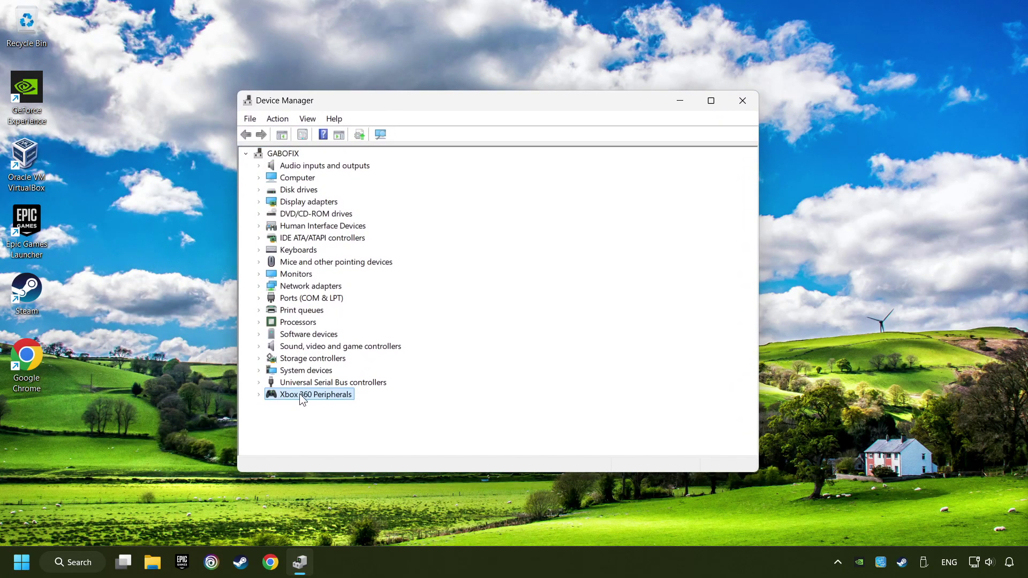
pyautogui.click(259, 395)
pyautogui.click(375, 408)
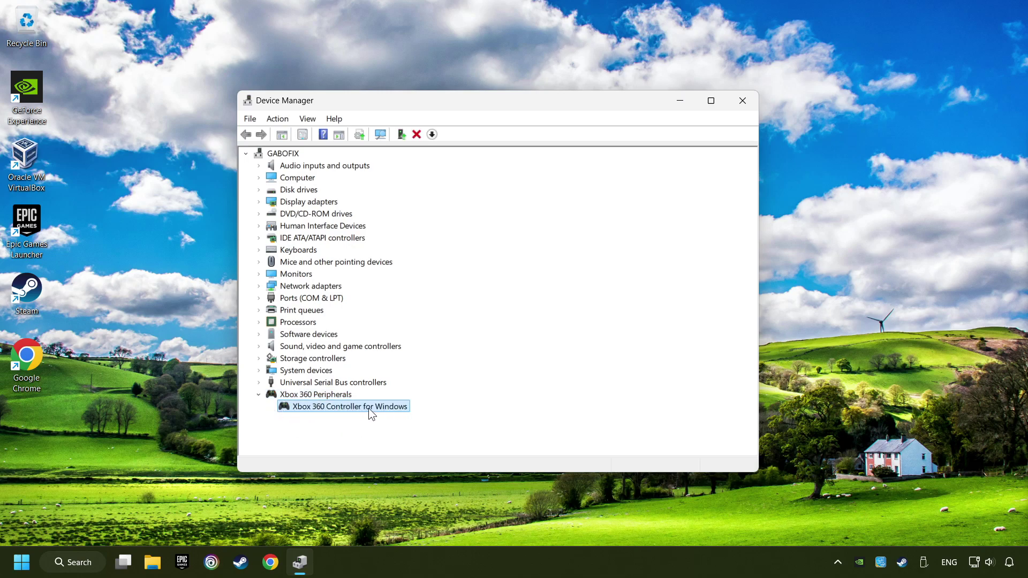
pyautogui.rightClick(361, 406)
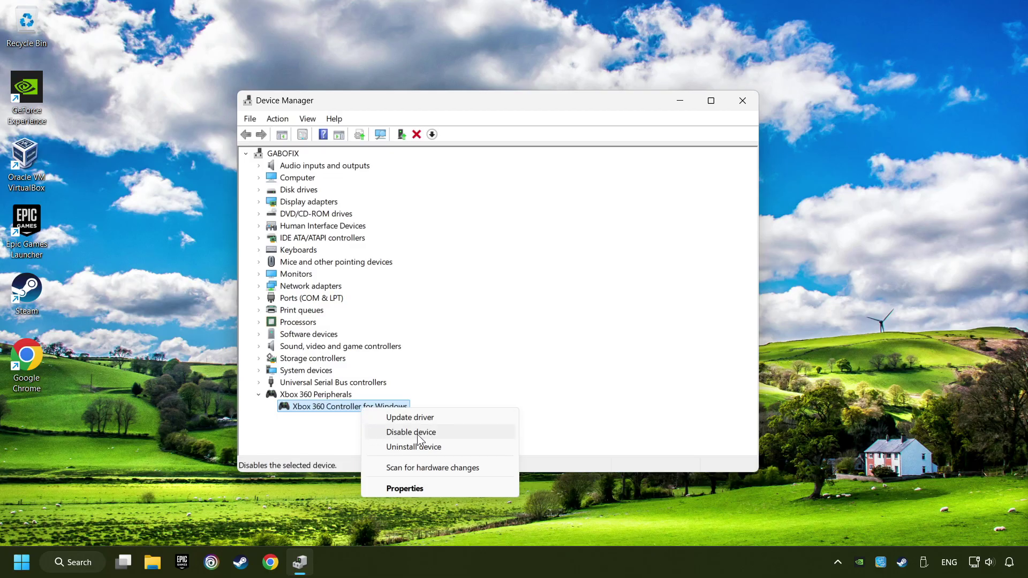
pyautogui.click(448, 432)
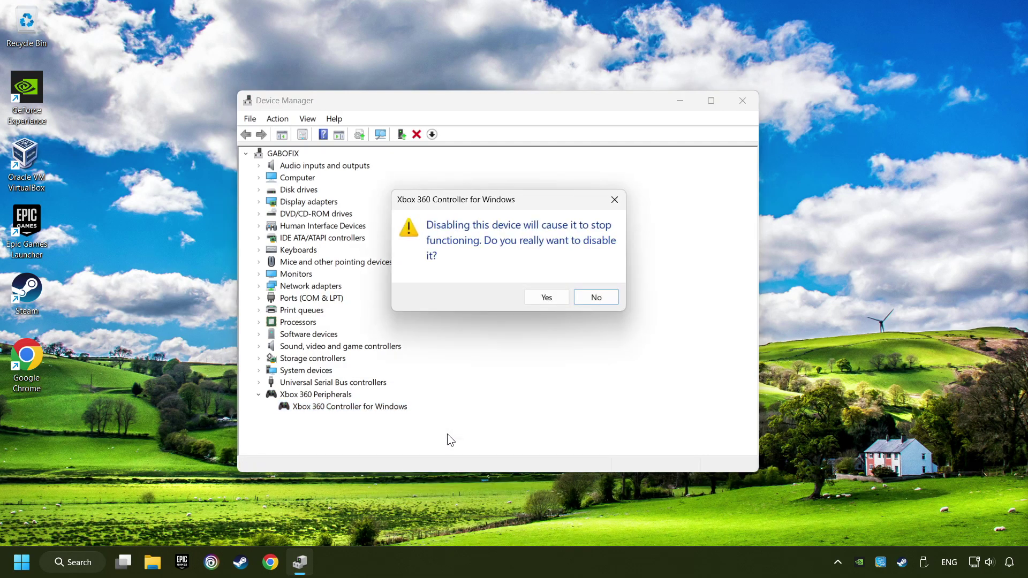
pyautogui.click(551, 301)
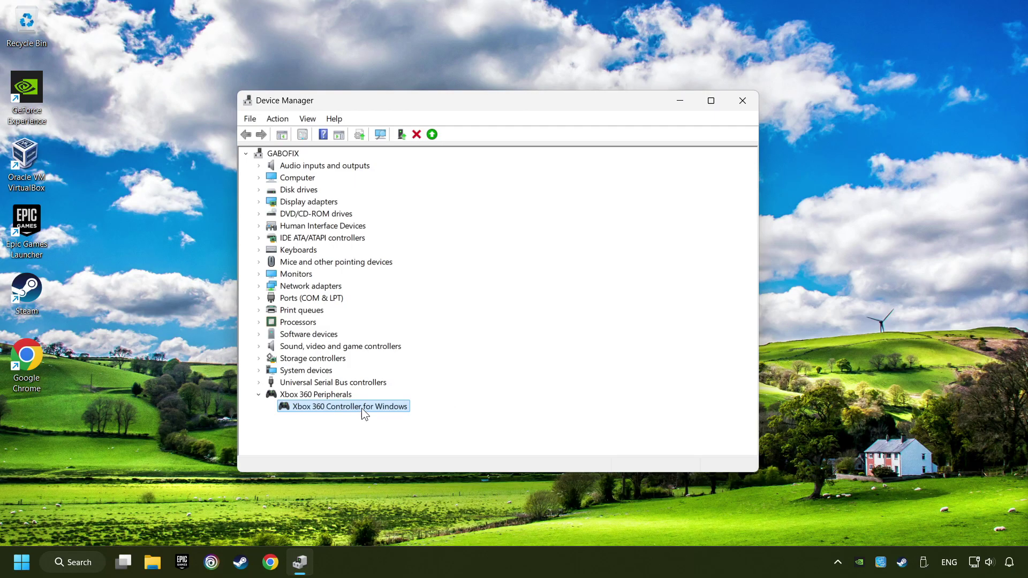
pyautogui.rightClick(364, 406)
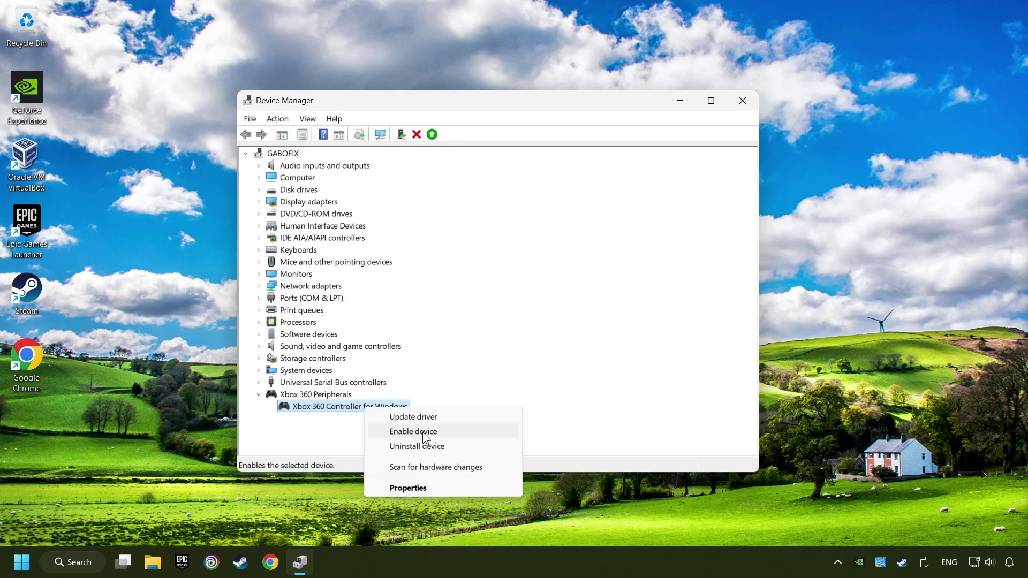
pyautogui.click(423, 432)
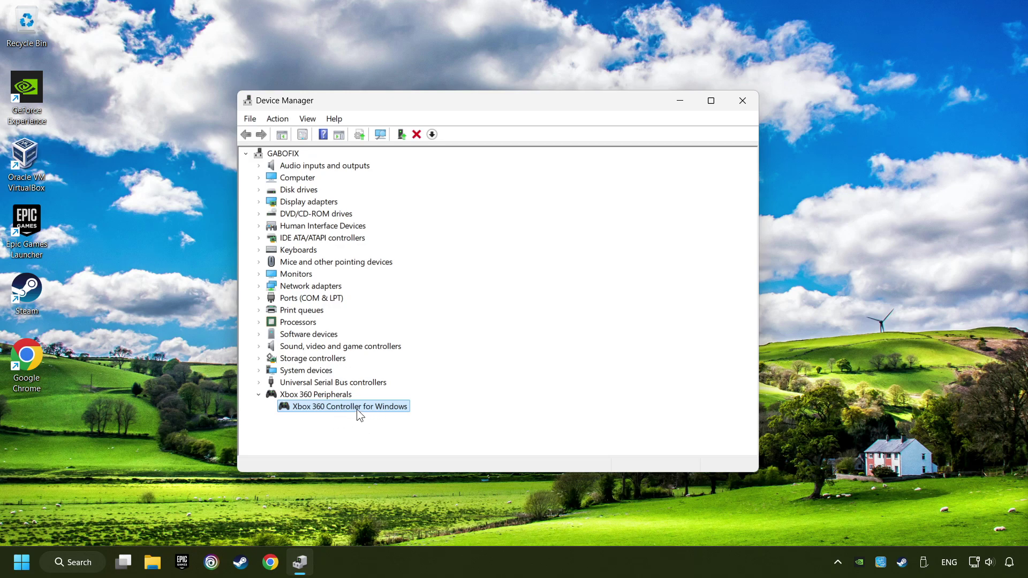
# Update the controller's driver by picking Xbox 360 Controller for Windows from the local driver list.
pyautogui.rightClick(369, 409)
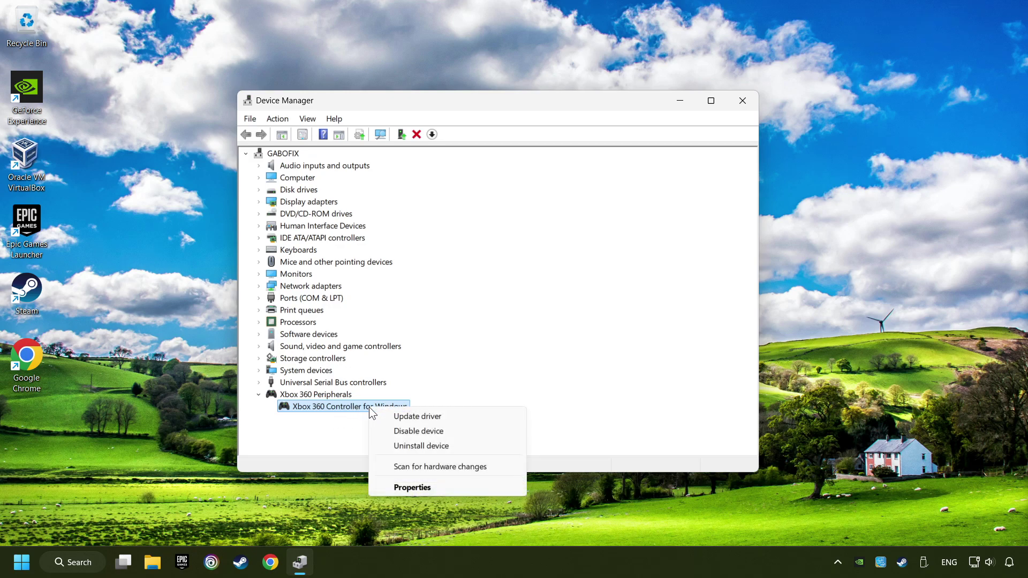
pyautogui.click(428, 417)
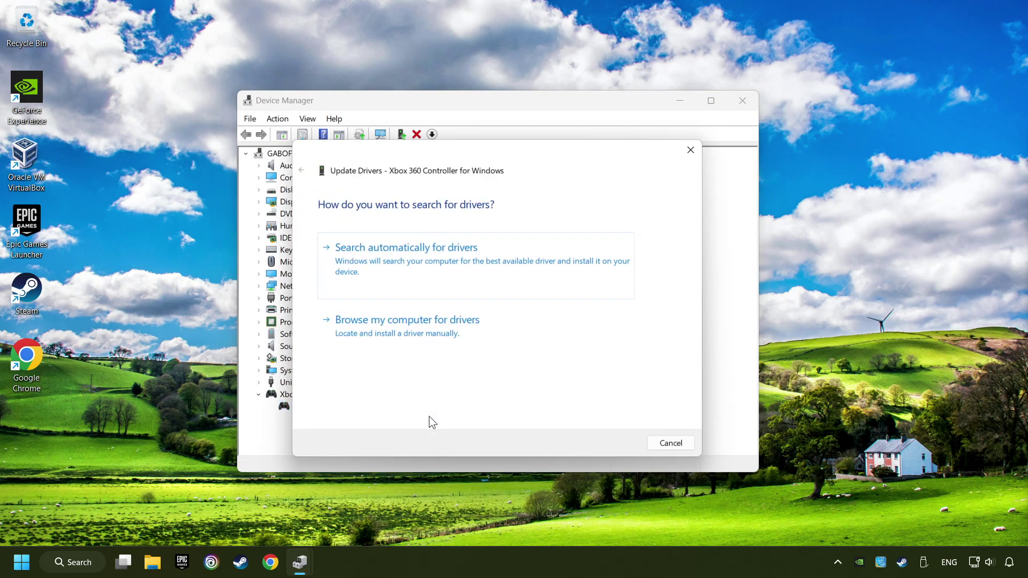
pyautogui.click(433, 331)
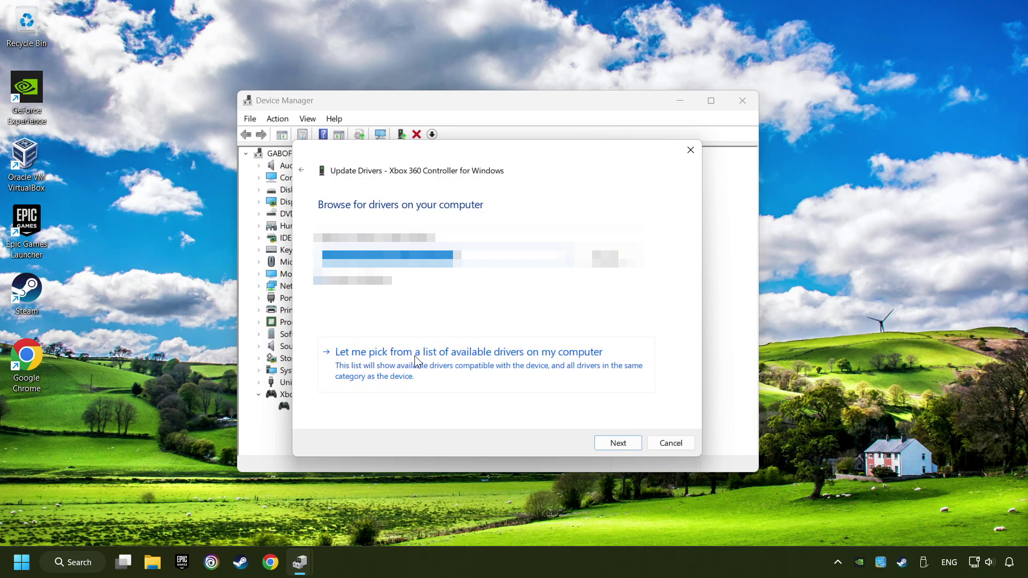
pyautogui.click(456, 364)
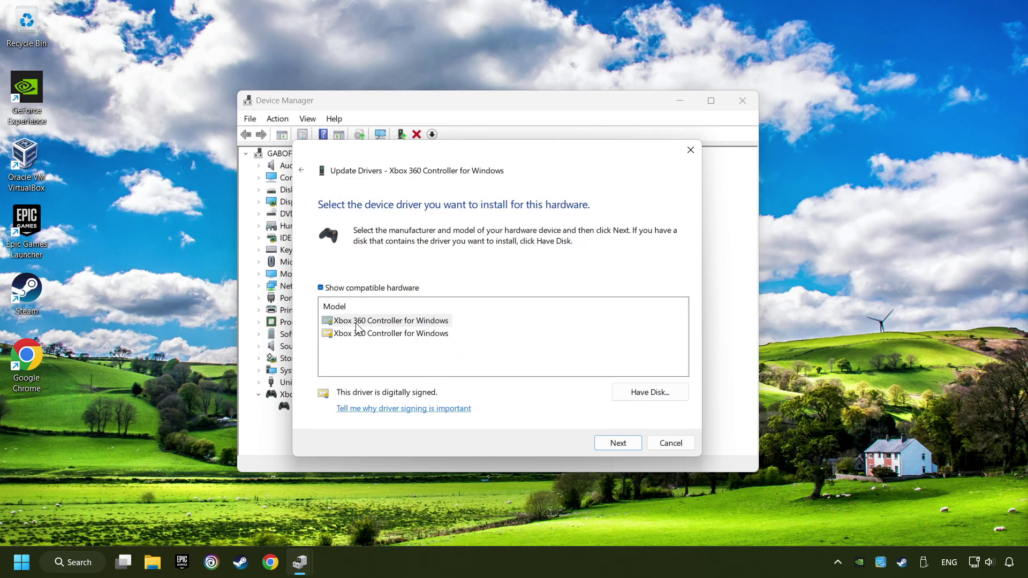
pyautogui.click(355, 321)
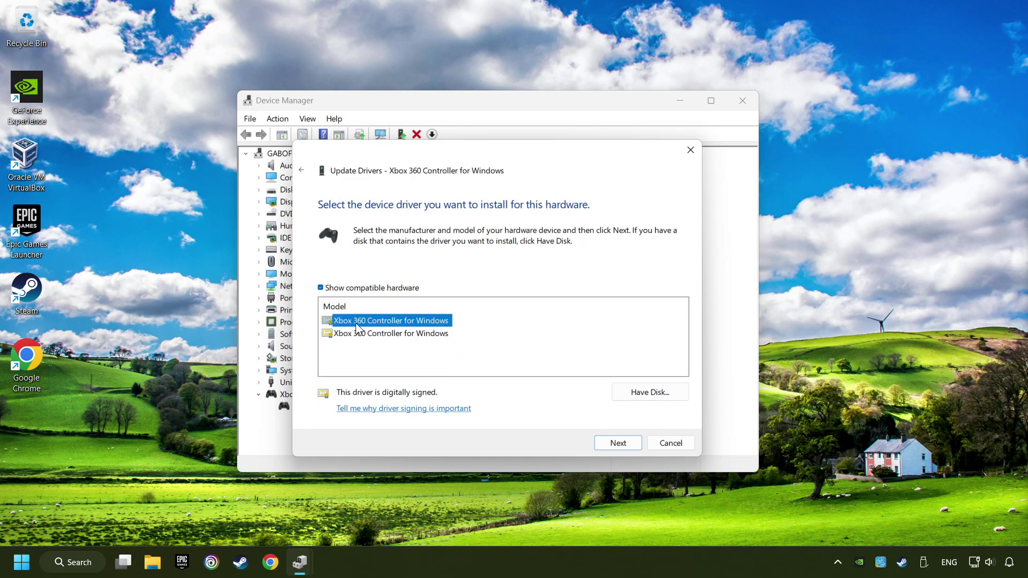
pyautogui.click(616, 446)
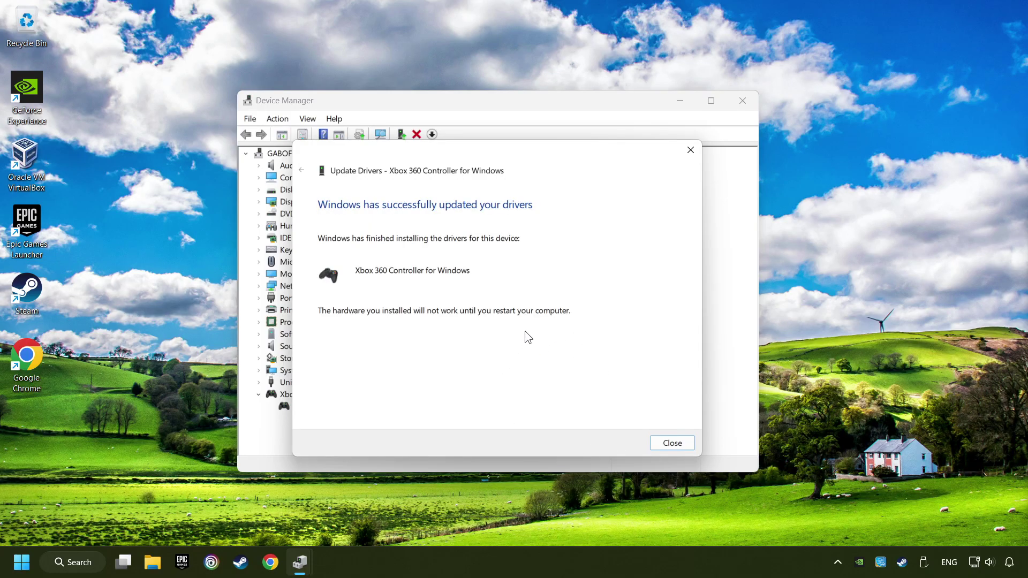
# Close the driver update dialog and reopen Device Manager via a 'device manager' search, centred on screen.
pyautogui.click(676, 446)
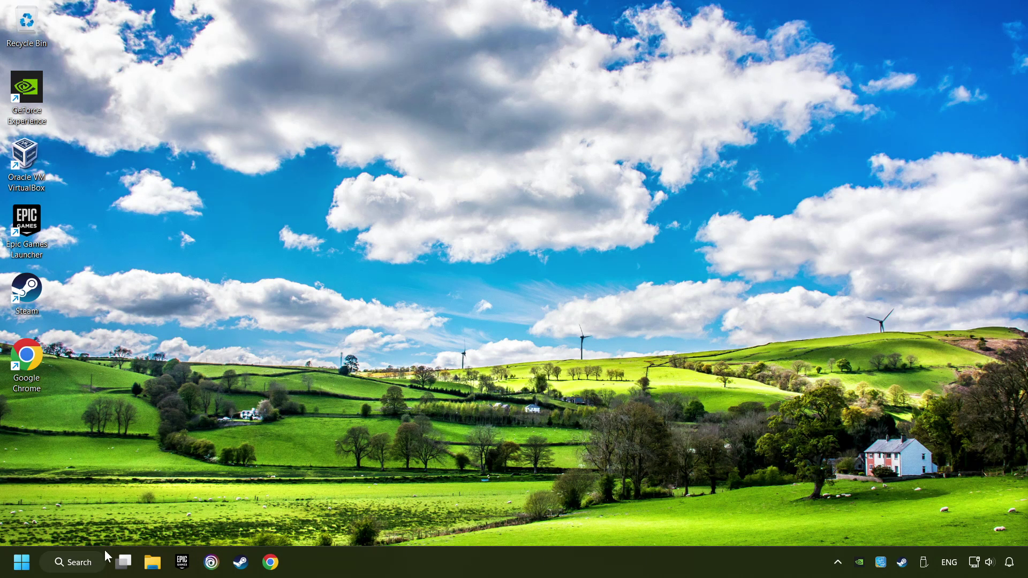
pyautogui.click(73, 562)
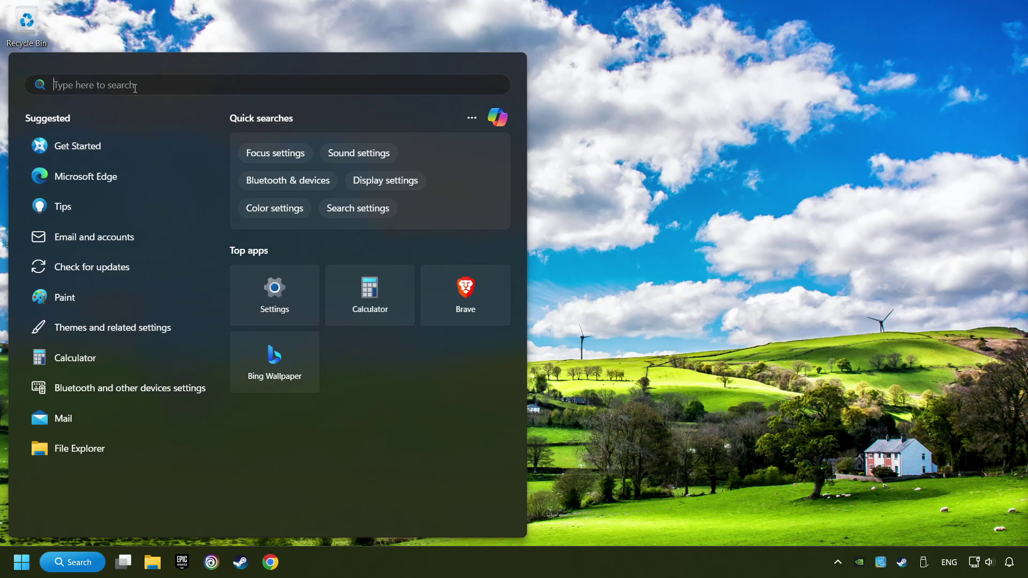
pyautogui.write('device manager')
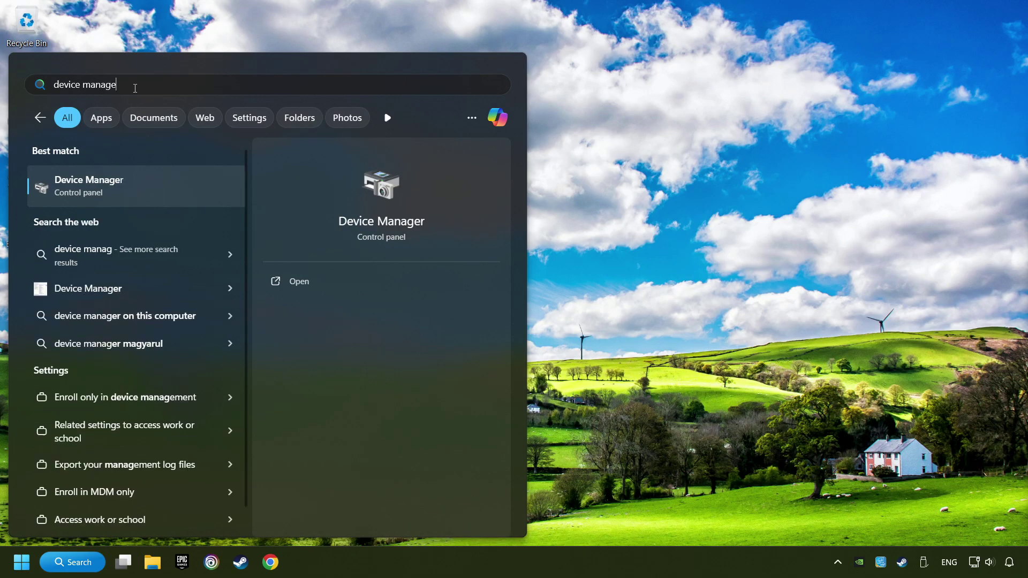
pyautogui.click(204, 185)
pyautogui.moveTo(216, 43); pyautogui.dragTo(417, 104)
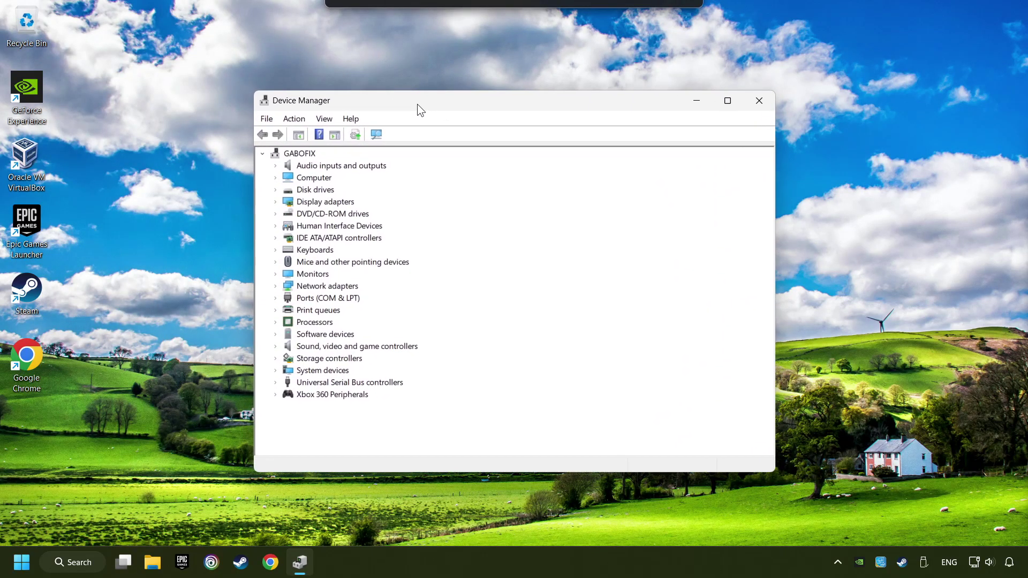
# Expand Universal Serial Bus controllers and check the first Generic USB Hub's Power Management tab, then OK.
pyautogui.click(299, 384)
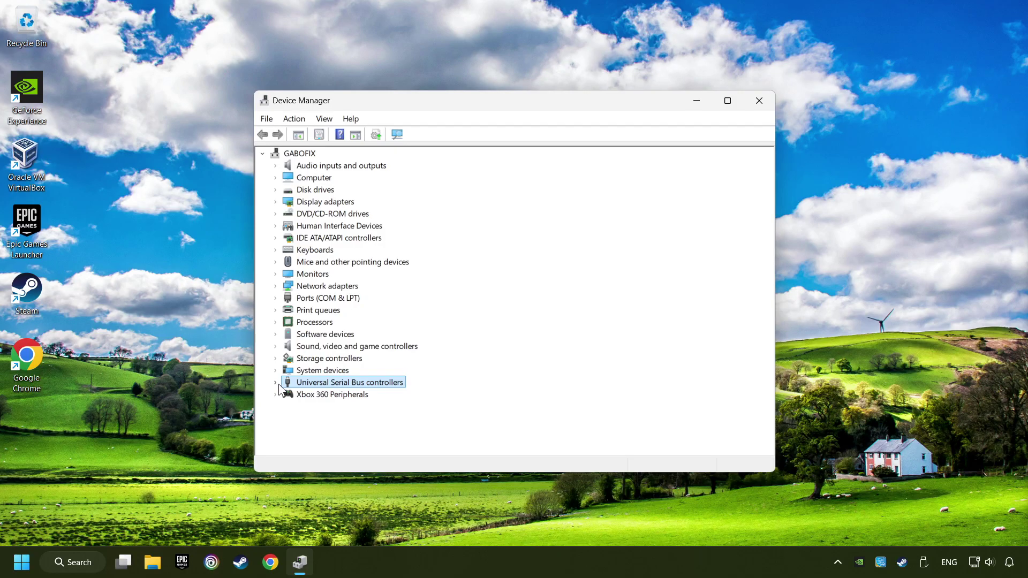
pyautogui.click(276, 382)
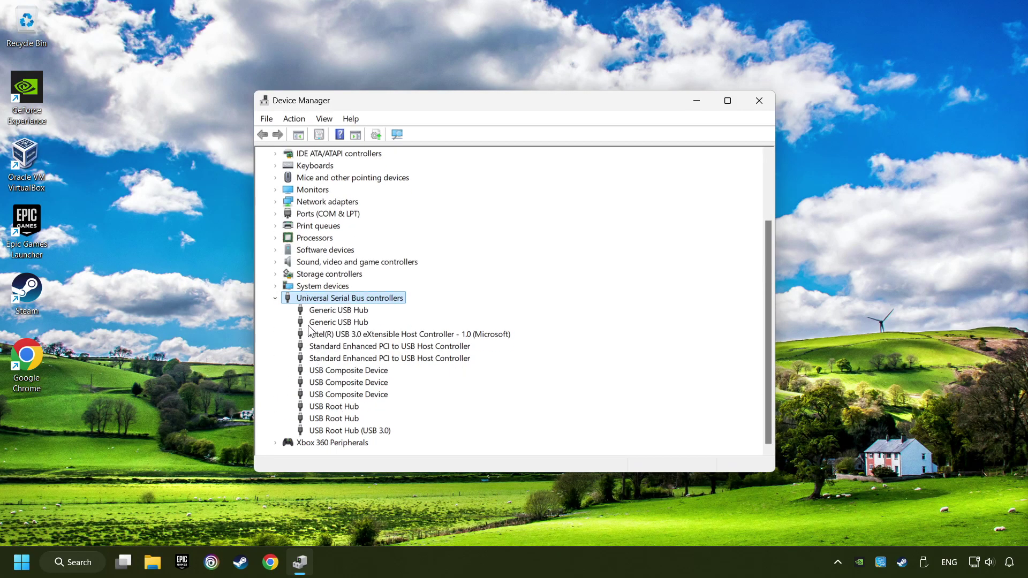
pyautogui.click(312, 311)
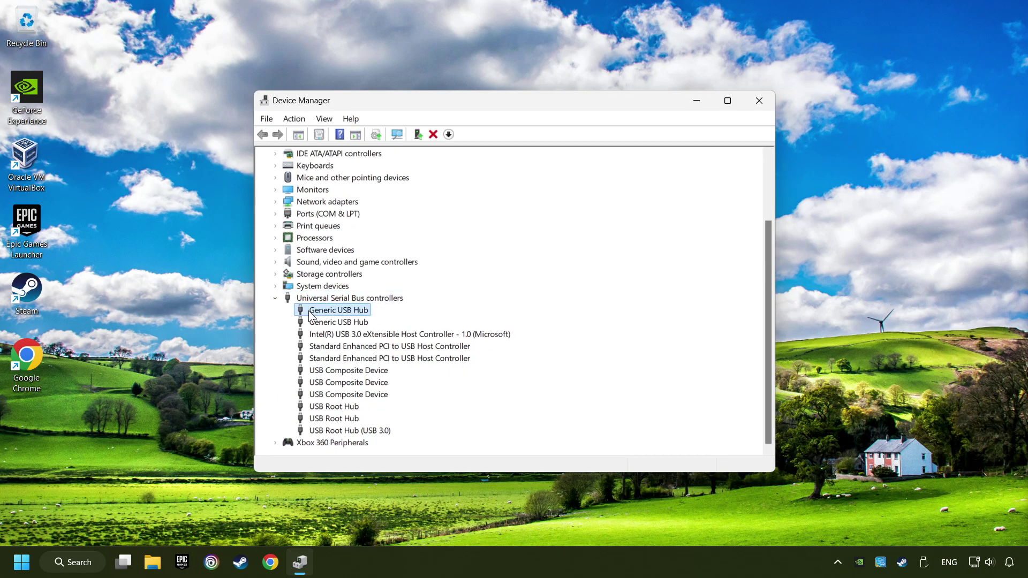
pyautogui.rightClick(369, 313)
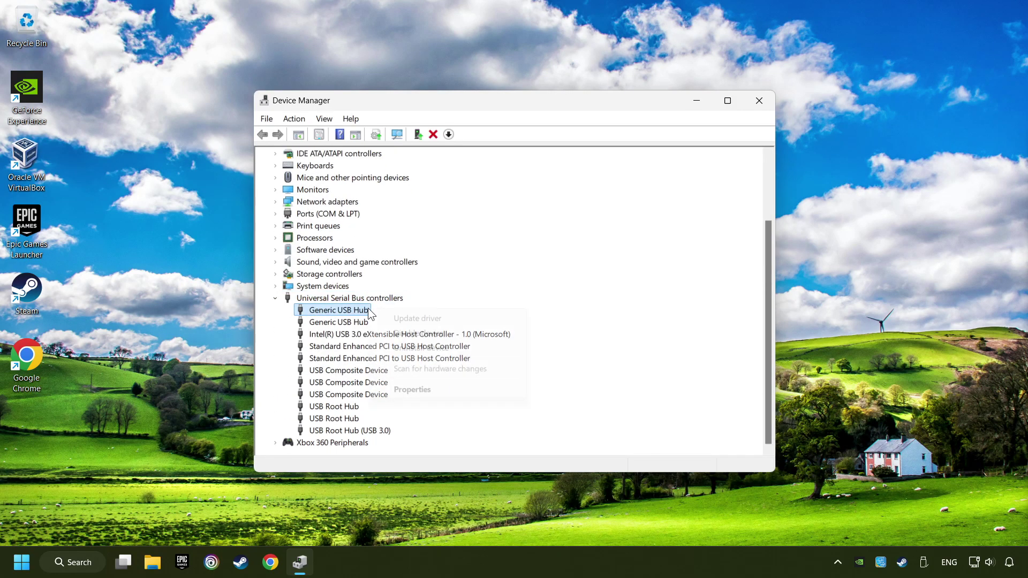
pyautogui.click(431, 389)
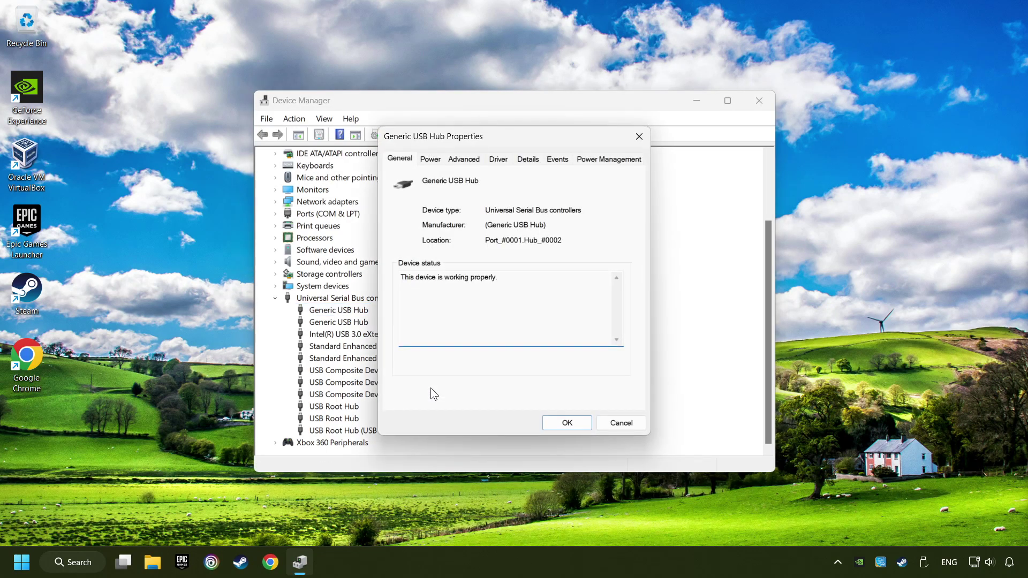
pyautogui.click(620, 161)
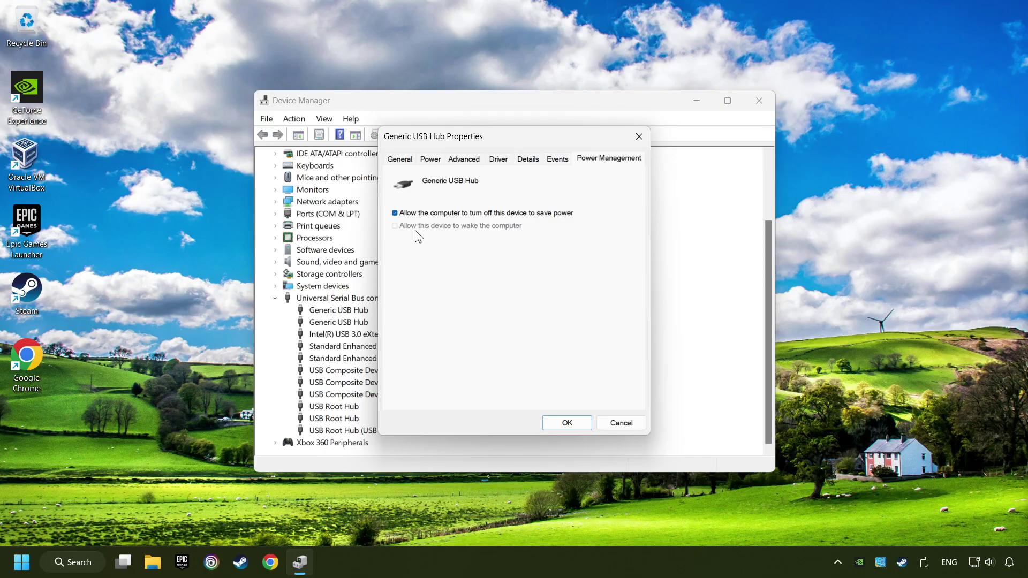
pyautogui.click(573, 424)
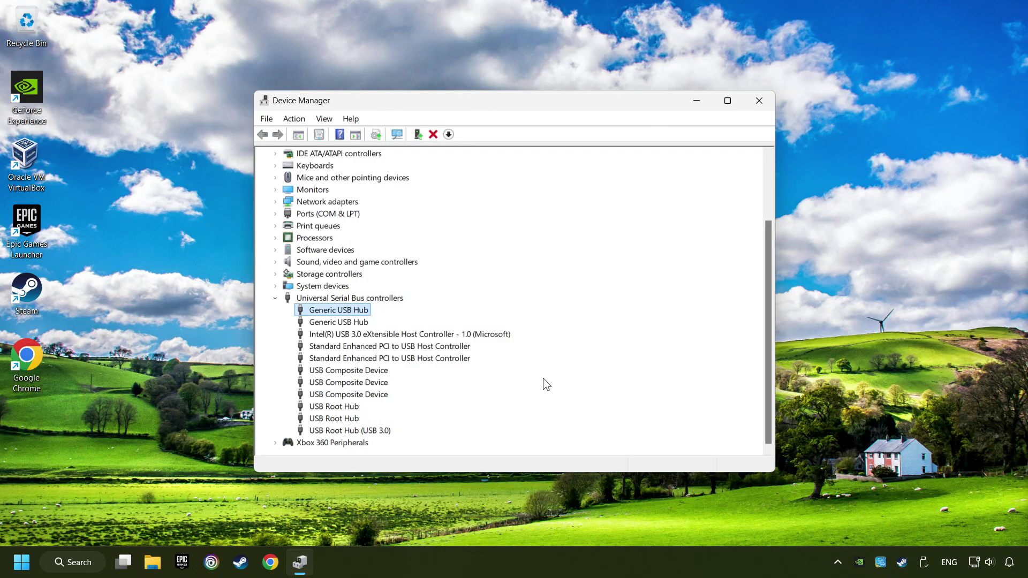
# Close Device Manager and open 'Set up USB game controllers' via a 'controllers' search, centred on screen.
pyautogui.click(761, 105)
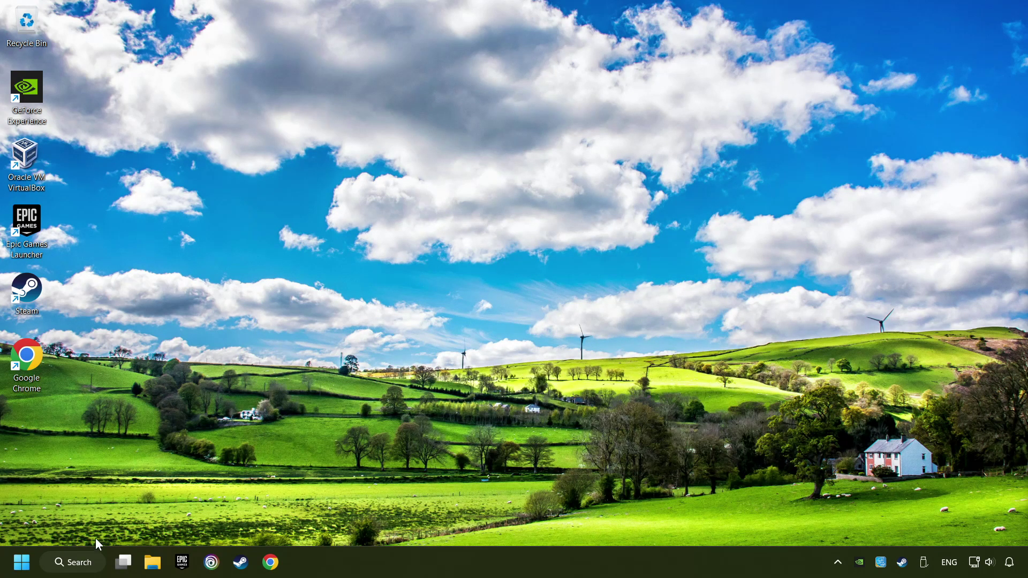
pyautogui.click(85, 563)
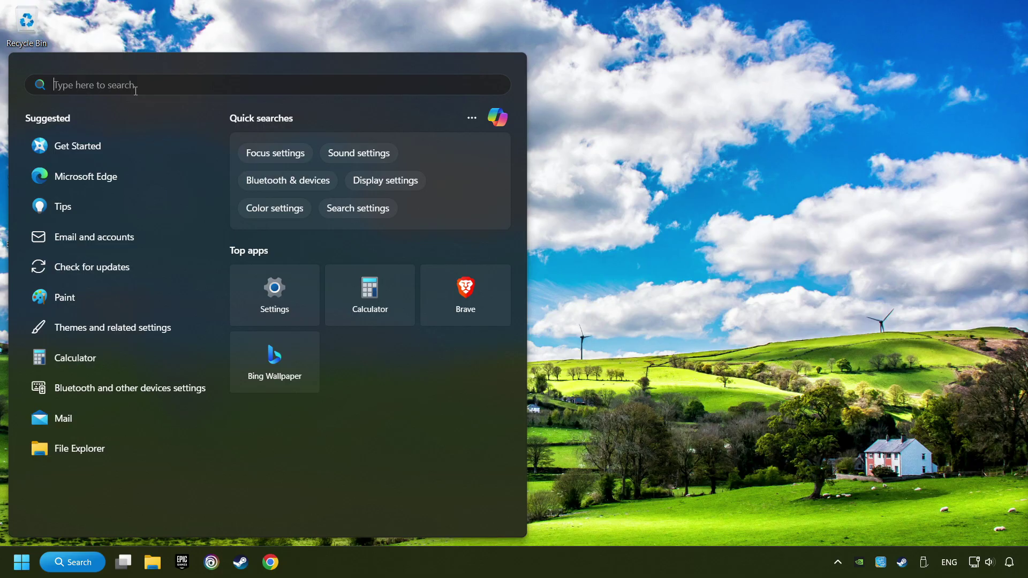
pyautogui.write('control panel')
pyautogui.press('BackSpace')
pyautogui.press('BackSpace')
pyautogui.press('BackSpace')
pyautogui.press('BackSpace')
pyautogui.press('BackSpace')
pyautogui.press('BackSpace')
pyautogui.write('lers')
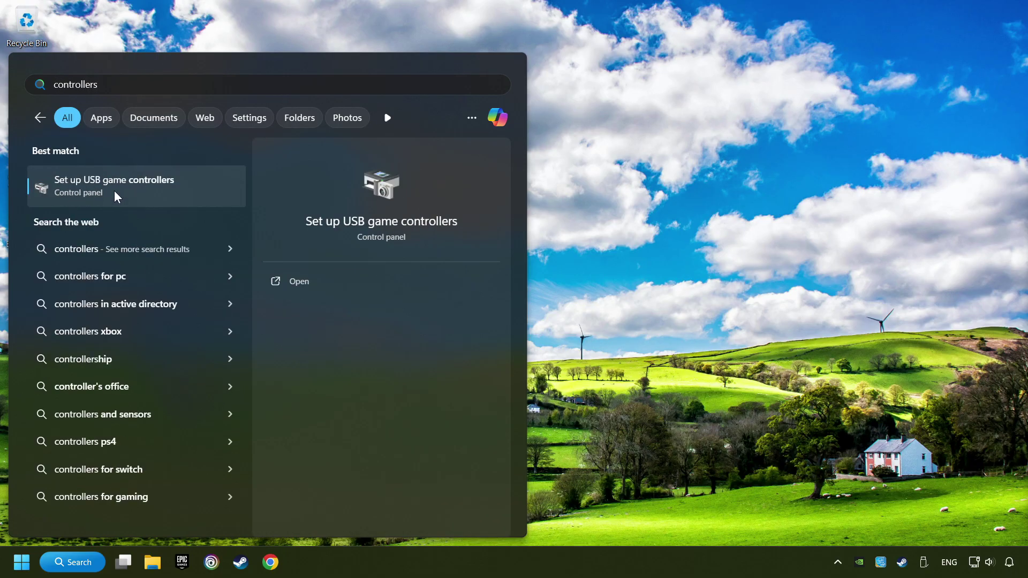
pyautogui.click(195, 190)
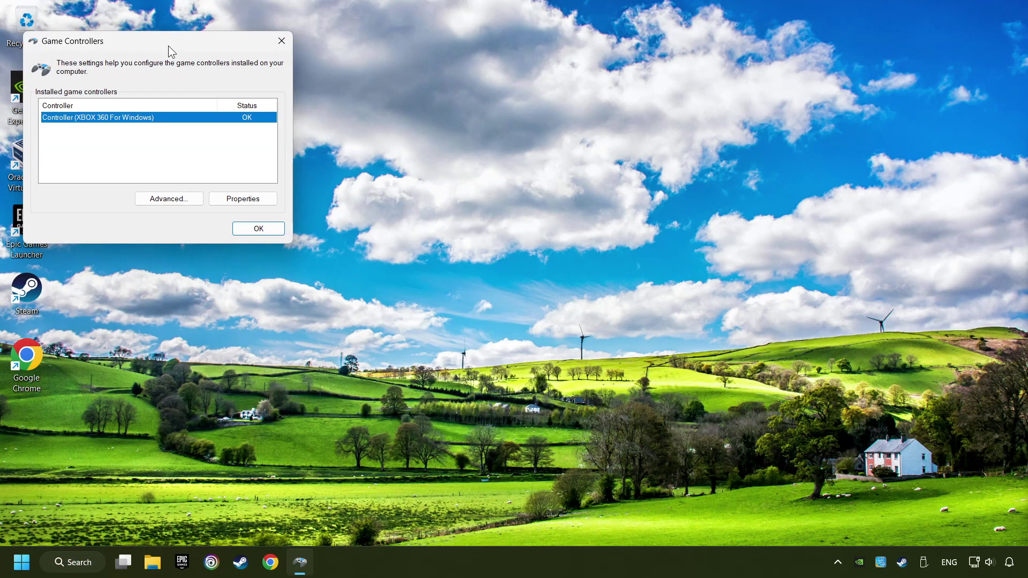
pyautogui.moveTo(167, 44); pyautogui.dragTo(515, 178)
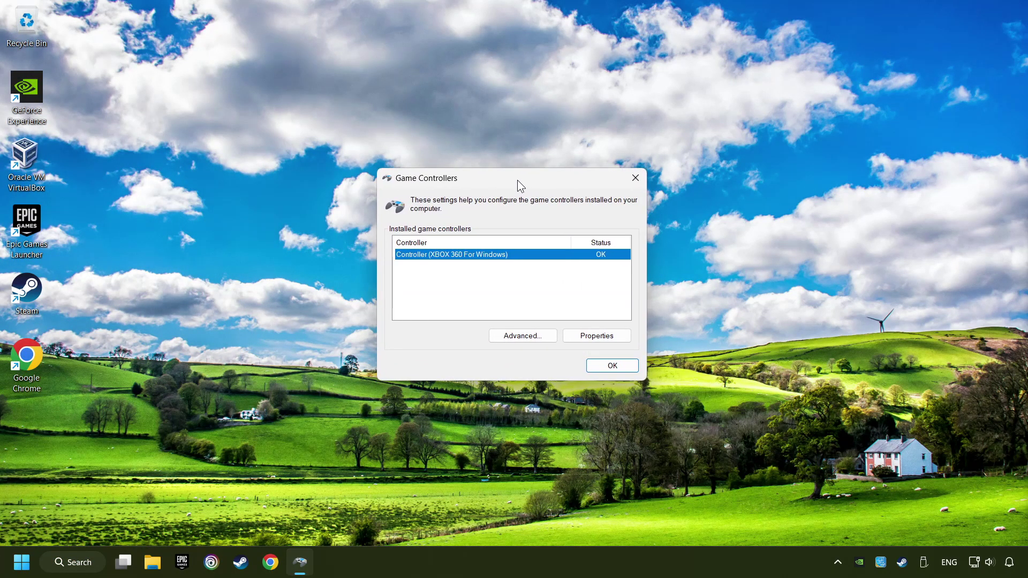
# Reset the Xbox 360 controller's calibration to defaults on its Properties Settings tab.
pyautogui.click(596, 339)
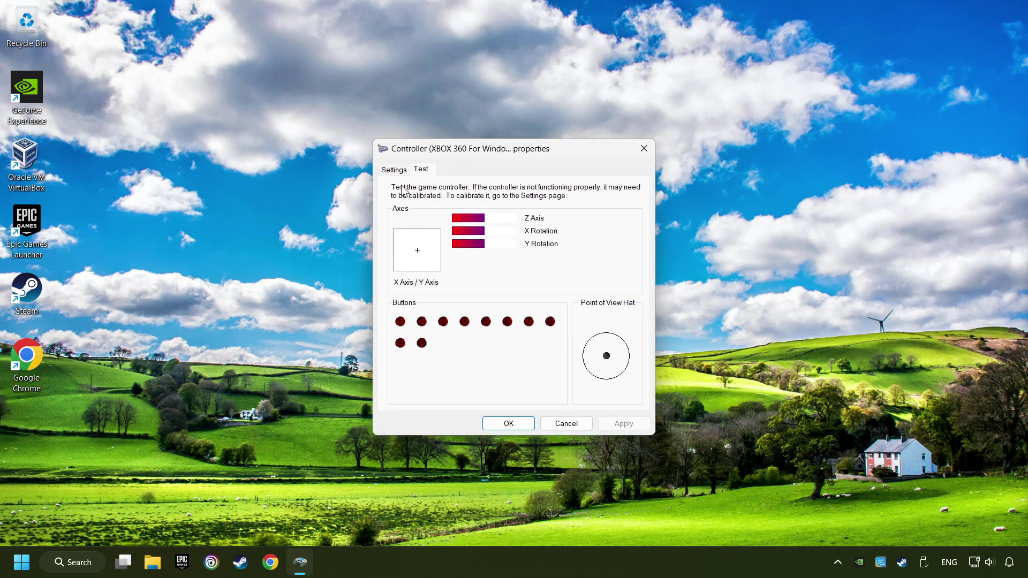
pyautogui.click(395, 170)
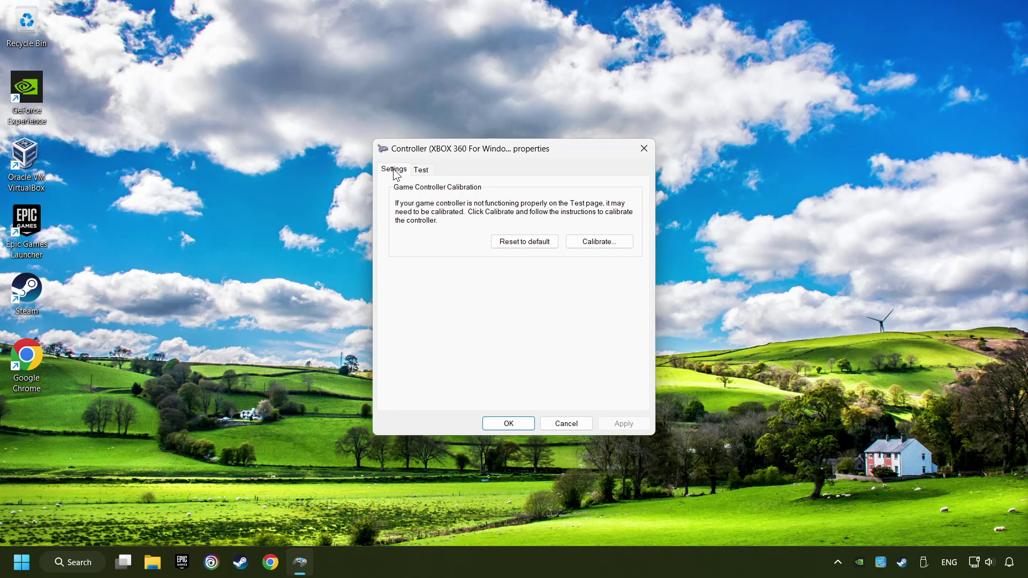
pyautogui.click(513, 246)
# Run the calibration wizard through the center point, Z Axis, X Rotation and Y Rotation steps to Finish.
pyautogui.click(601, 245)
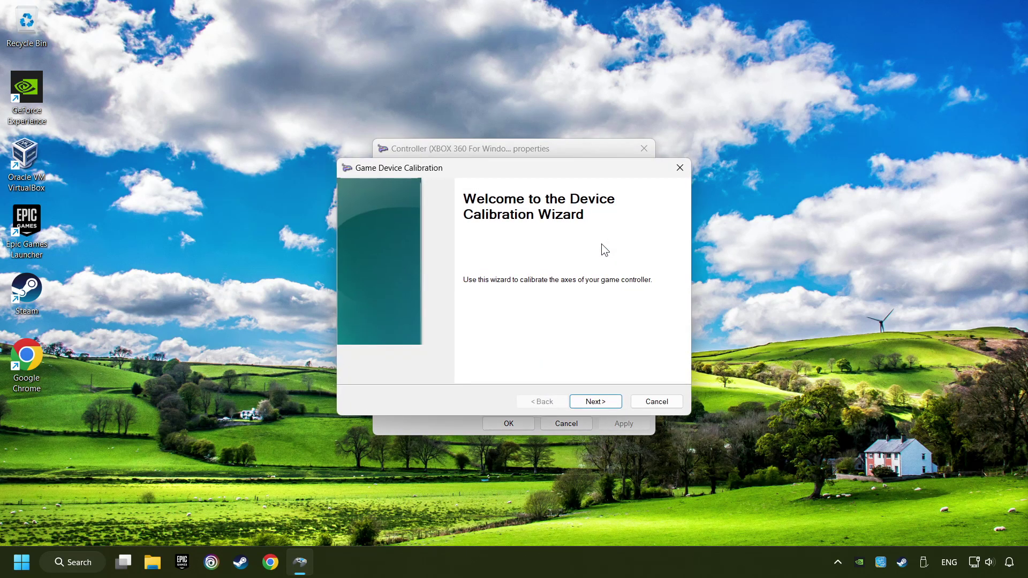
pyautogui.click(597, 401)
pyautogui.click(600, 402)
pyautogui.click(600, 402)
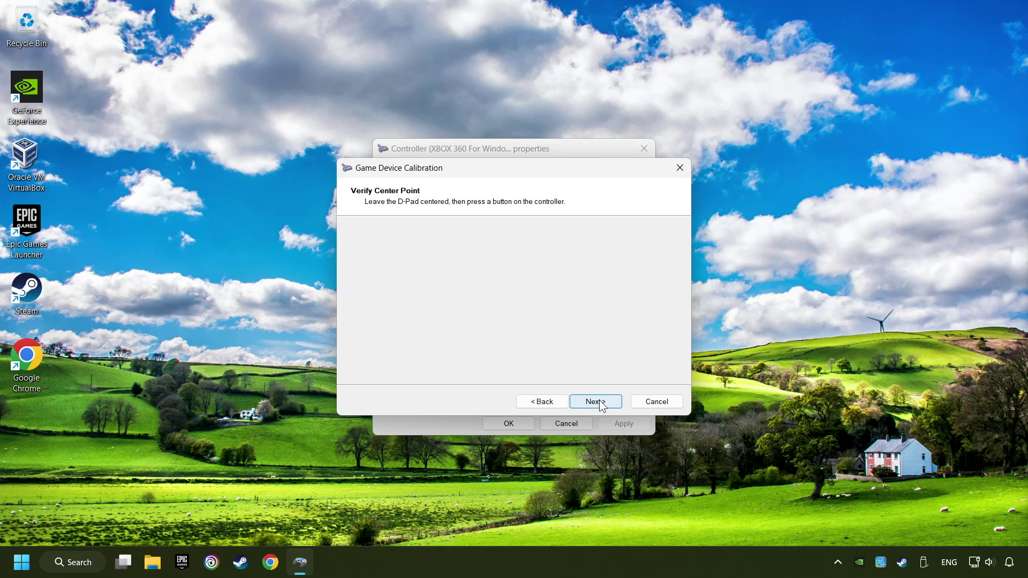
pyautogui.click(599, 402)
pyautogui.click(600, 402)
pyautogui.click(599, 402)
pyautogui.click(599, 402)
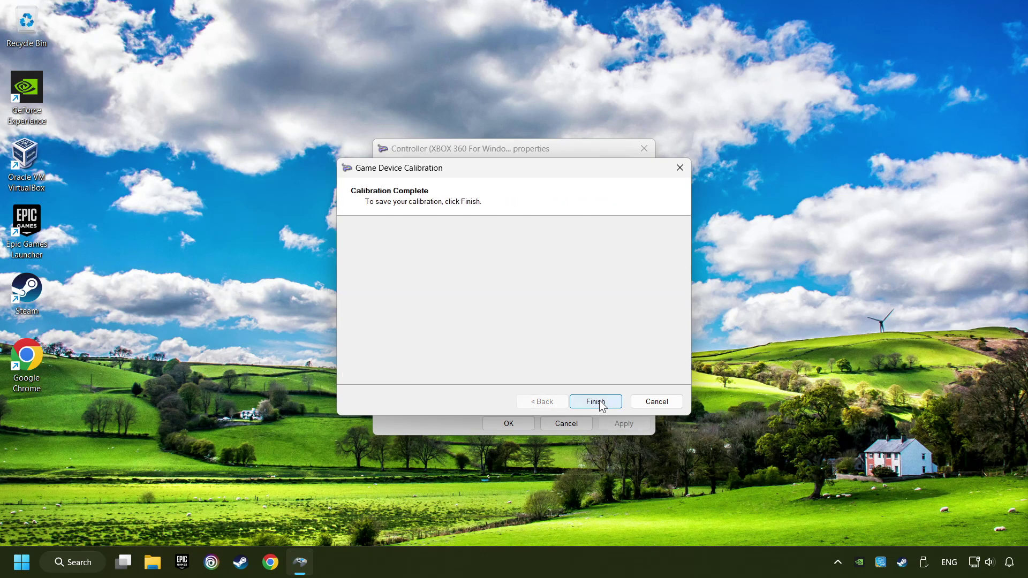
pyautogui.click(595, 402)
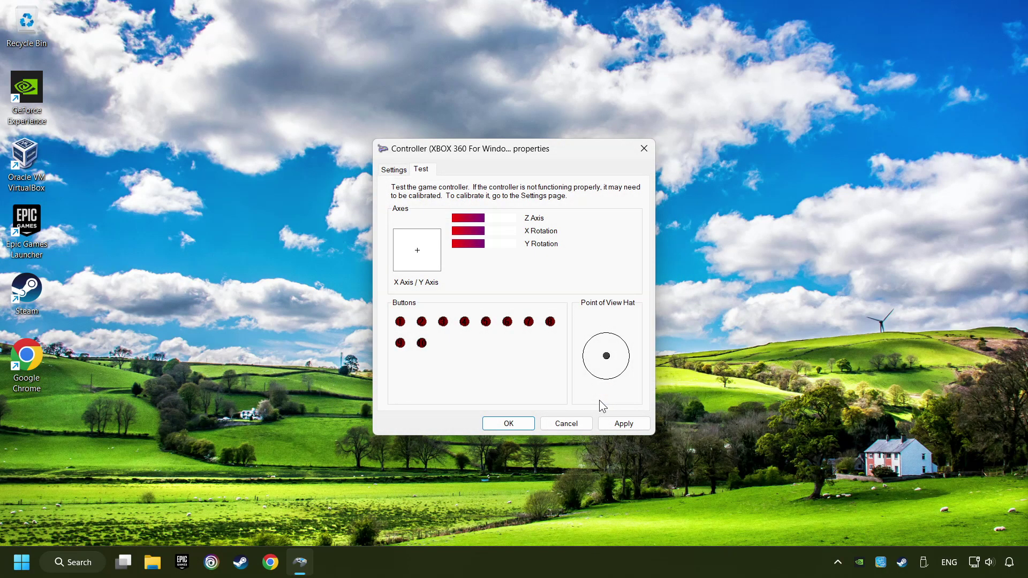
# Apply the calibration and close the controller Properties and Game Controllers windows.
pyautogui.click(628, 425)
pyautogui.click(509, 424)
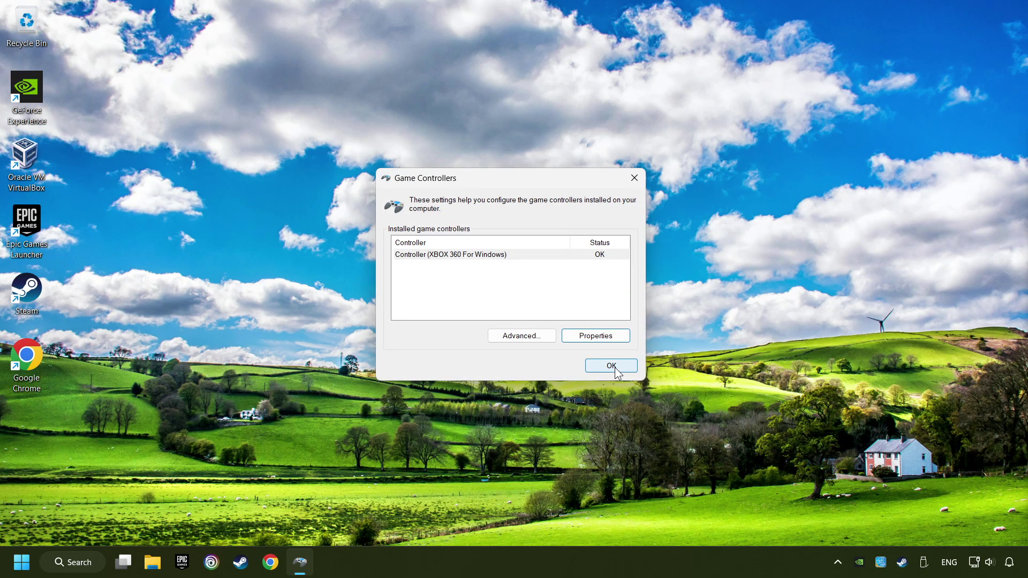
pyautogui.click(612, 365)
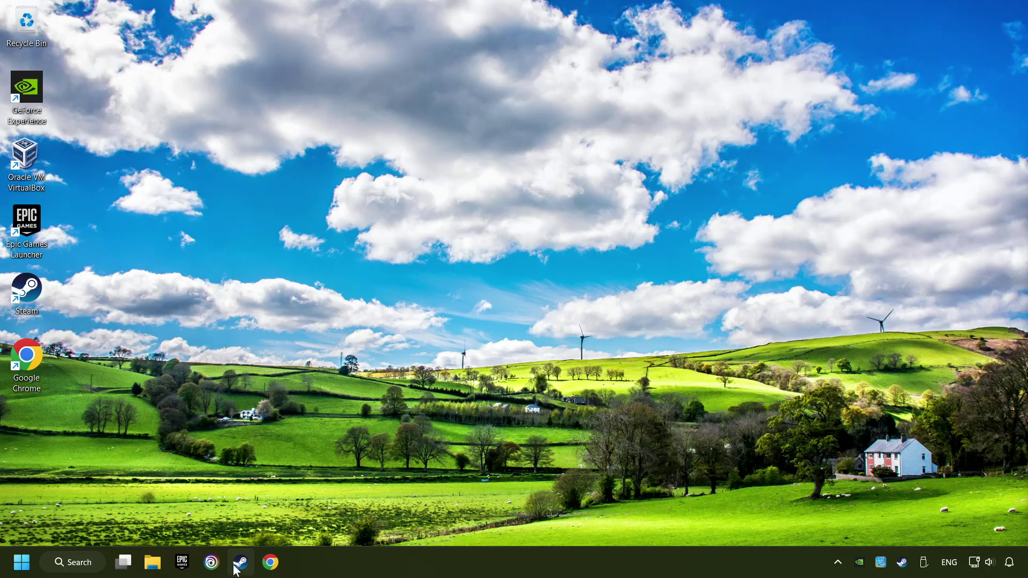
# Bring up the Steam Library and open Steam Settings at the controller options.
pyautogui.click(241, 562)
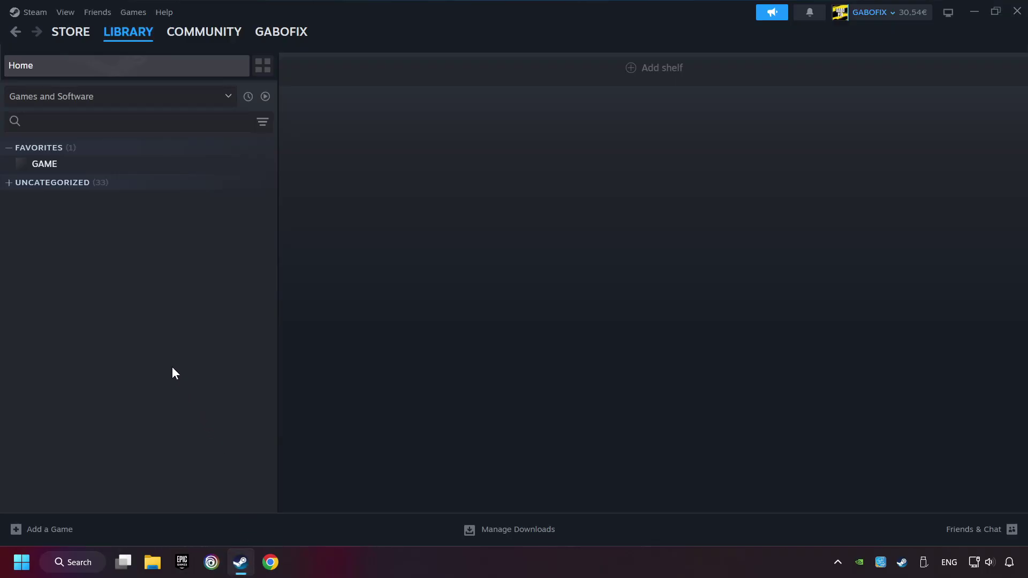
pyautogui.click(35, 13)
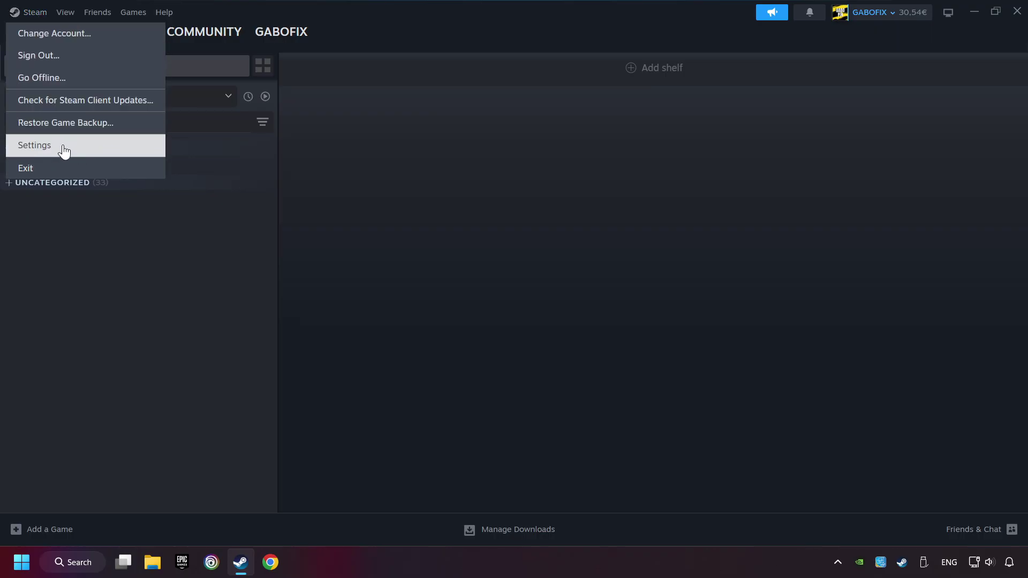
pyautogui.click(108, 150)
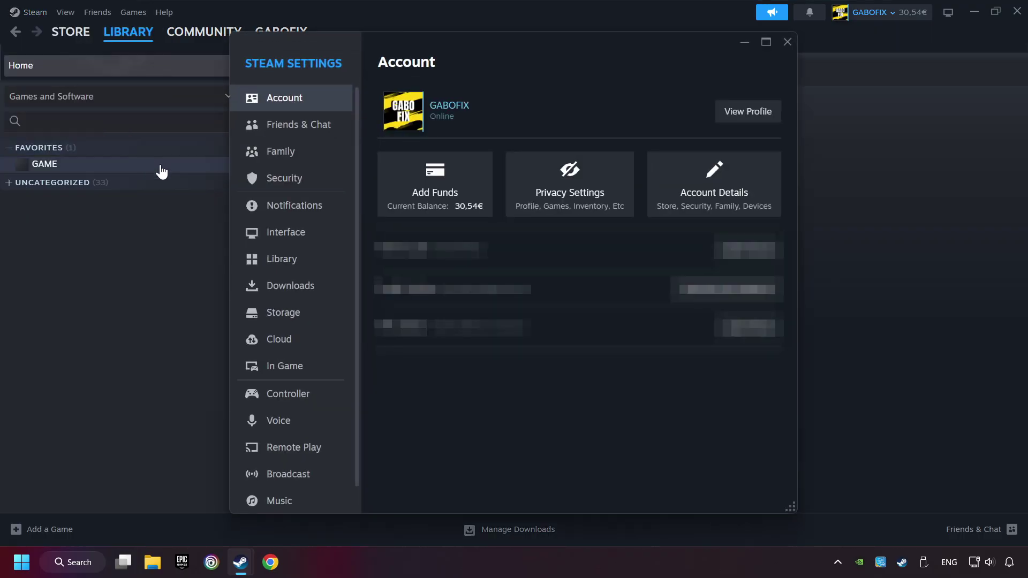
pyautogui.scroll(-1, 282, 287)
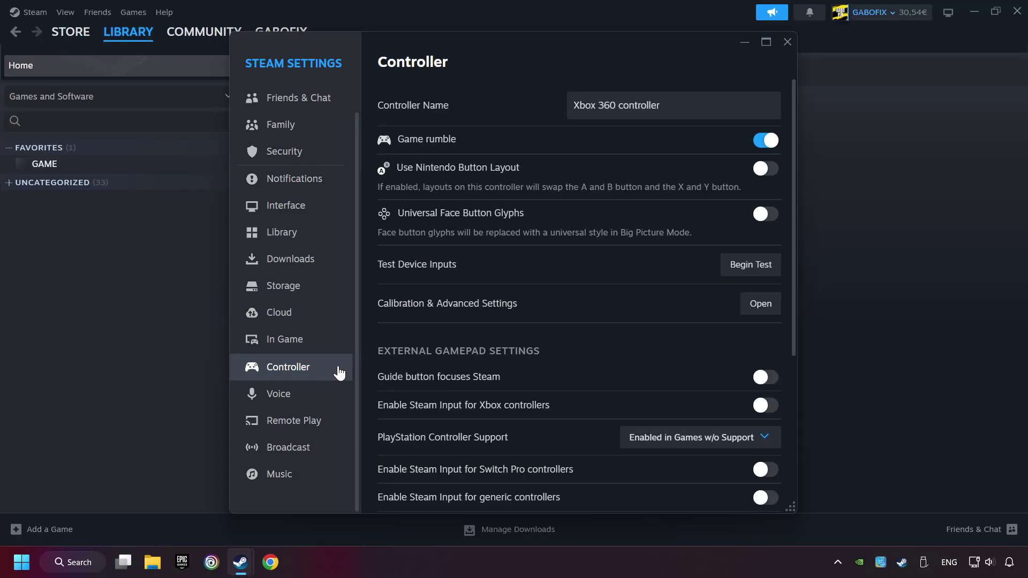
pyautogui.scroll(-3, 559, 321)
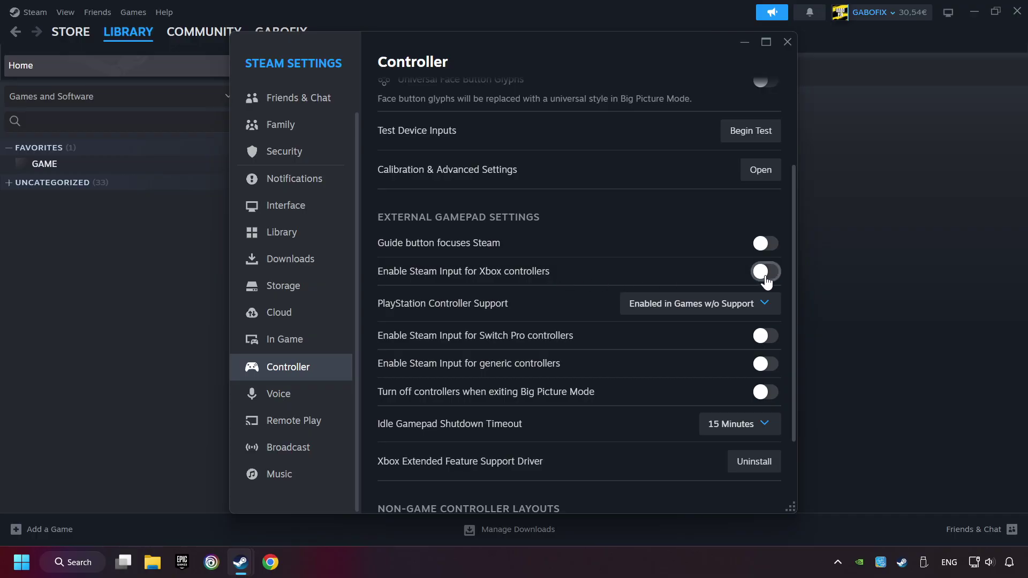
# Turn on Steam Input for Xbox, Switch Pro and generic controllers, keeping PlayStation at Enabled in Games w/o Support.
pyautogui.click(765, 272)
pyautogui.click(742, 306)
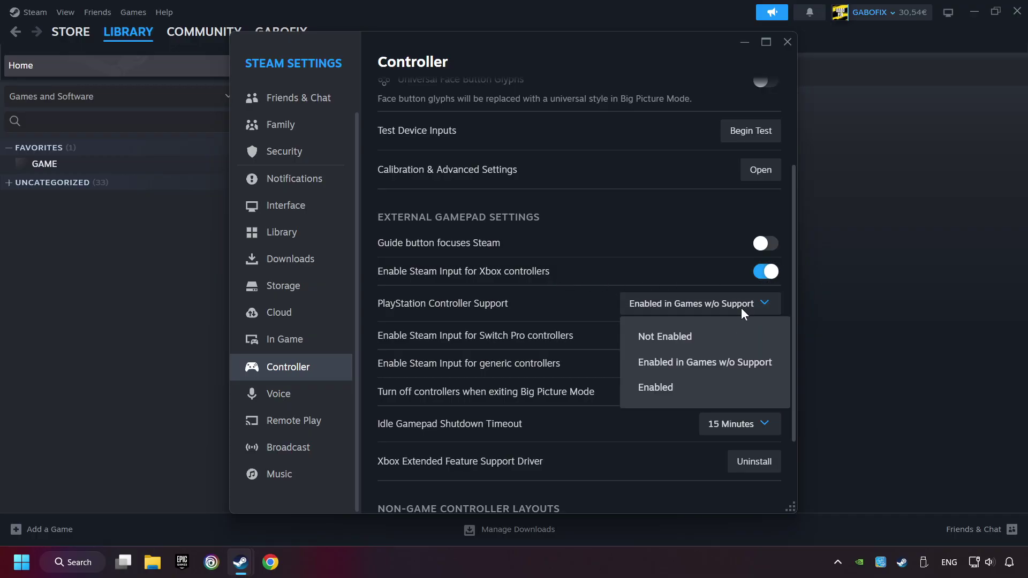
pyautogui.click(720, 361)
pyautogui.click(769, 339)
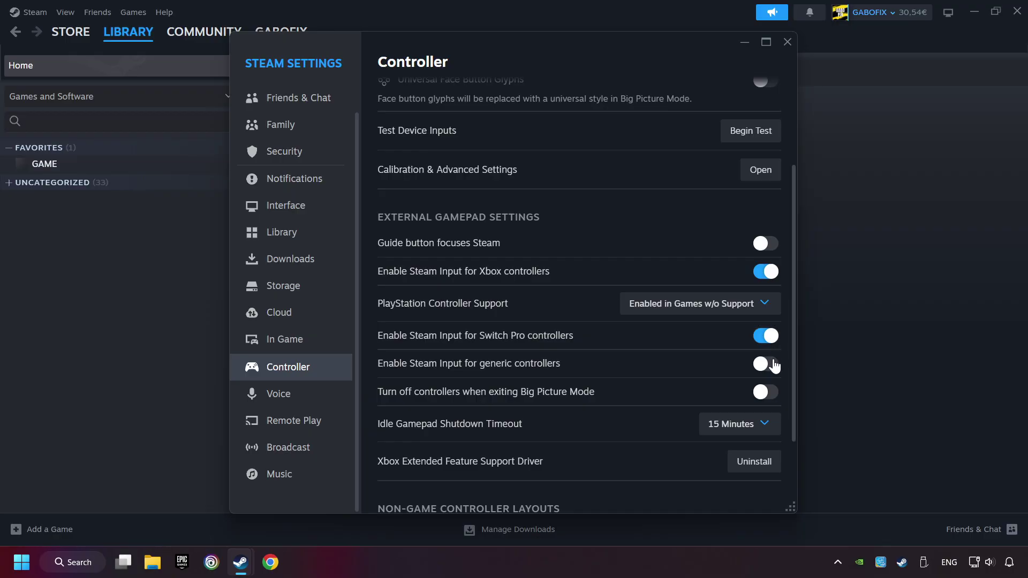
pyautogui.click(770, 363)
# Close Settings, start then cancel Add a Non-Steam Game, and open GAME from Favorites on Library Home.
pyautogui.click(787, 42)
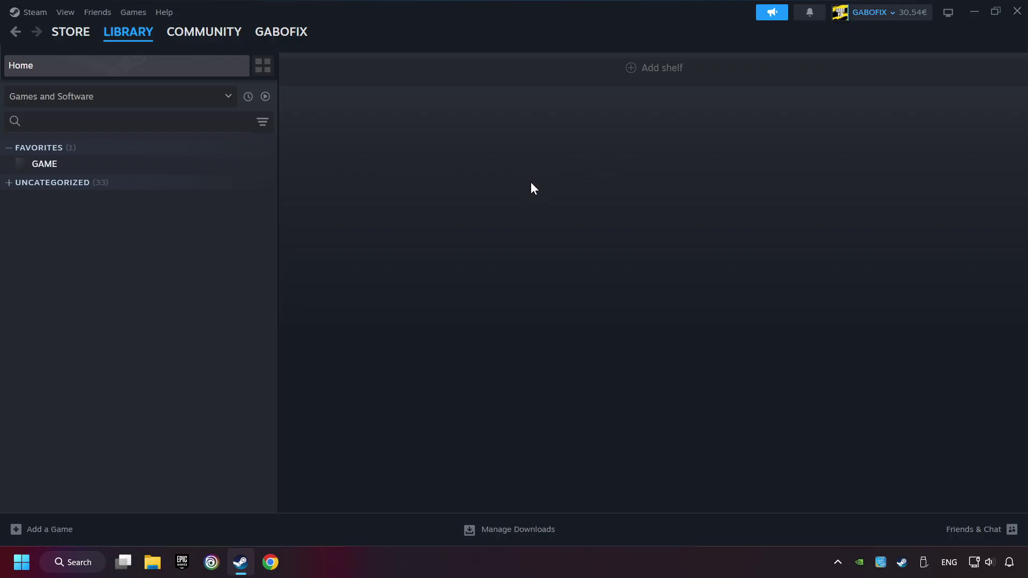
pyautogui.click(49, 531)
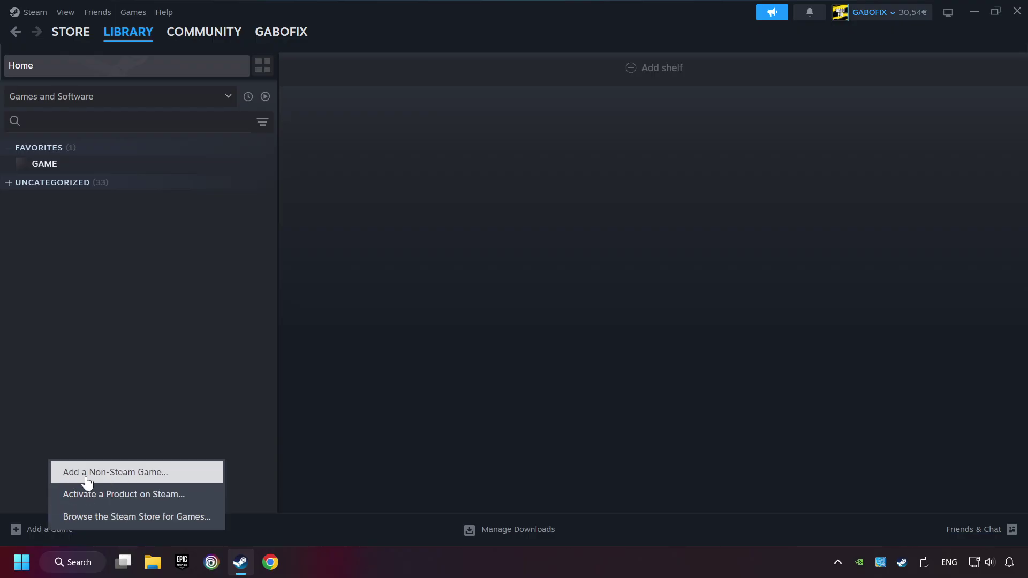
pyautogui.click(182, 476)
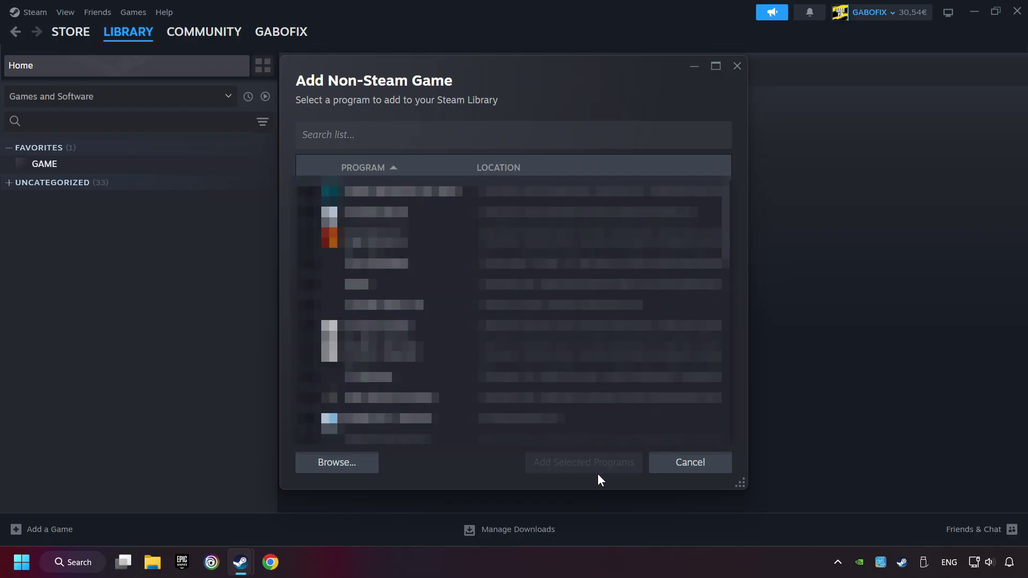
pyautogui.click(666, 470)
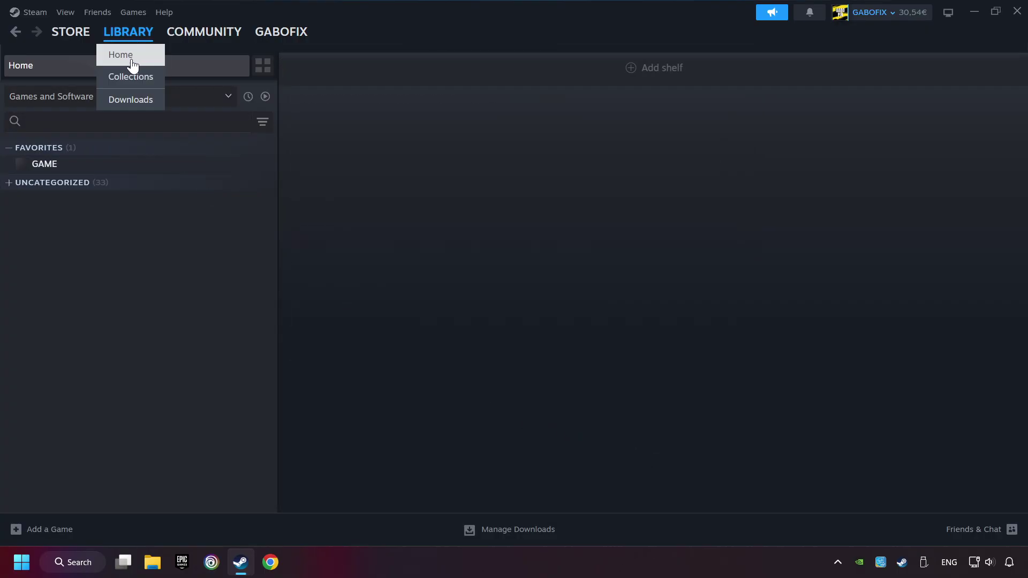
pyautogui.click(130, 59)
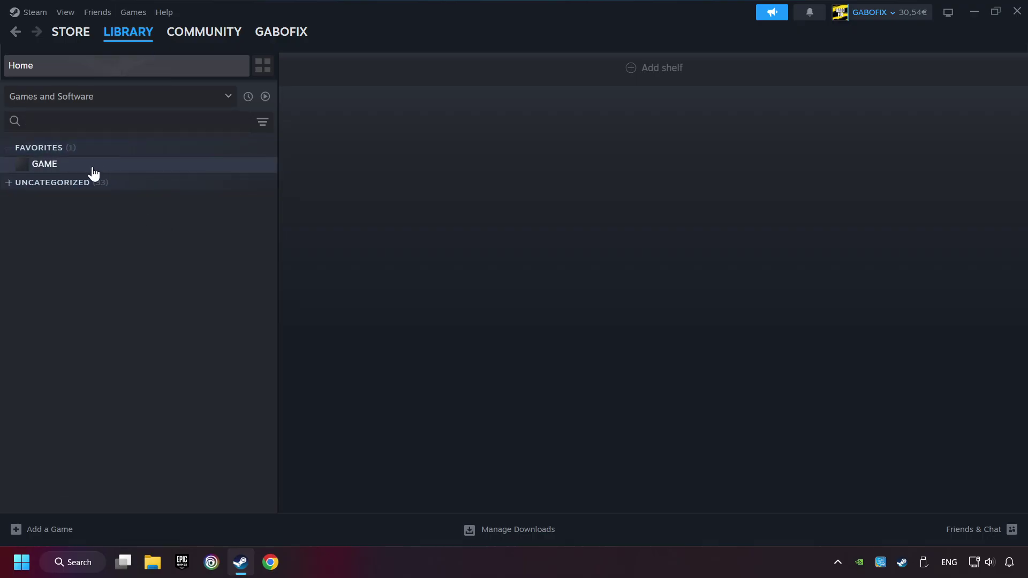
pyautogui.click(117, 172)
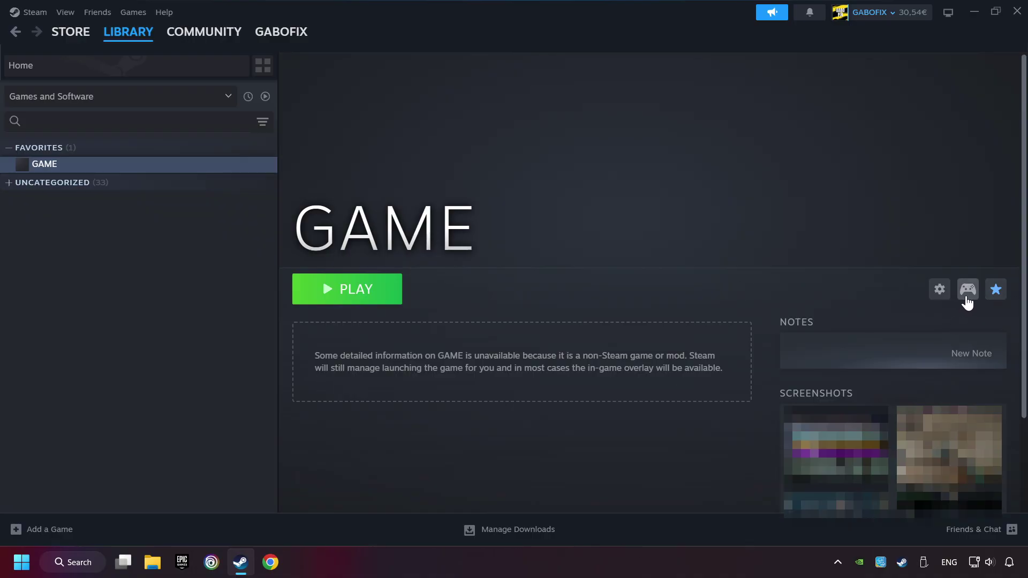
# Open GAME's controller settings and choose the Gamepad template.
pyautogui.click(967, 292)
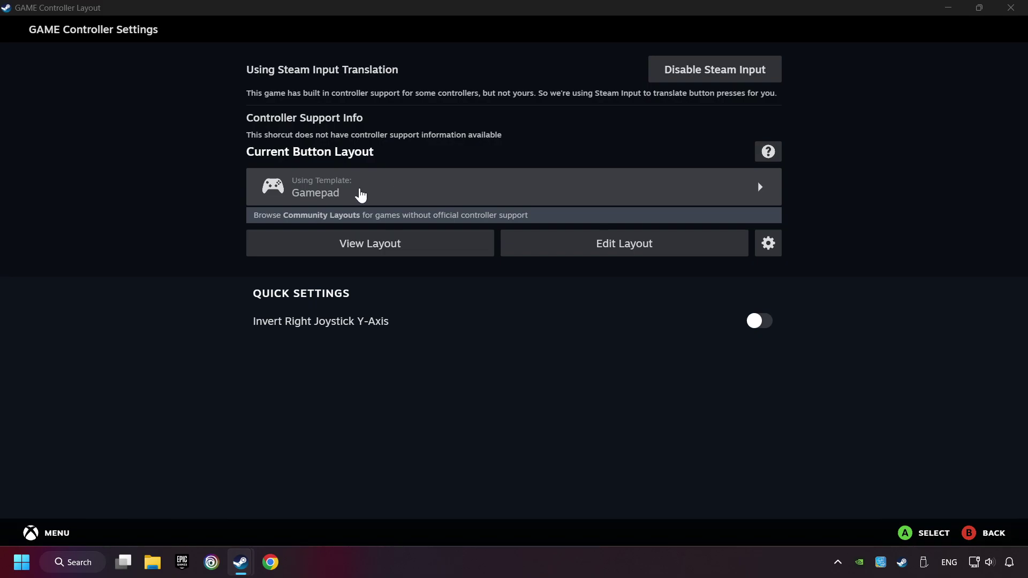
pyautogui.click(406, 197)
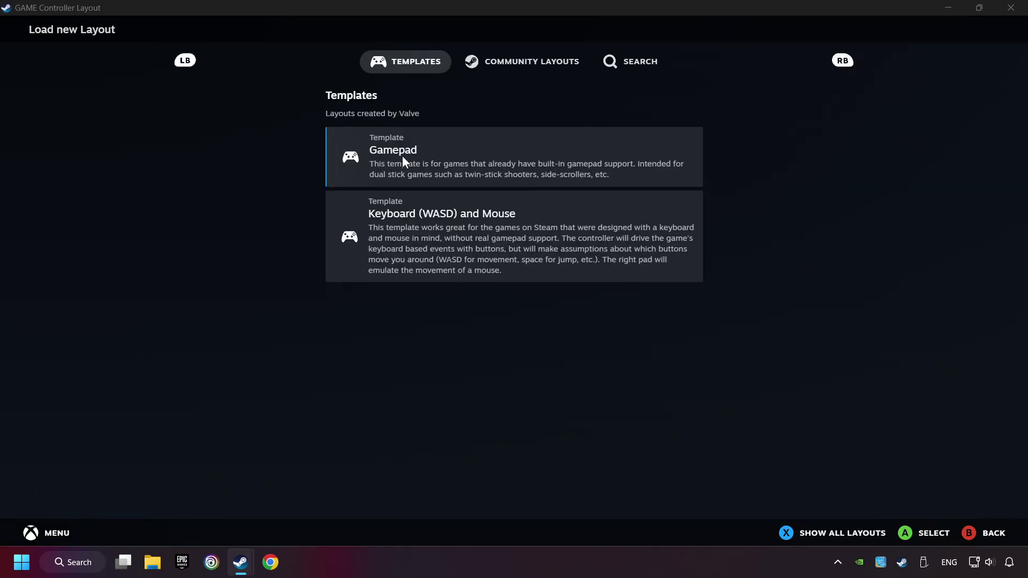
pyautogui.click(454, 156)
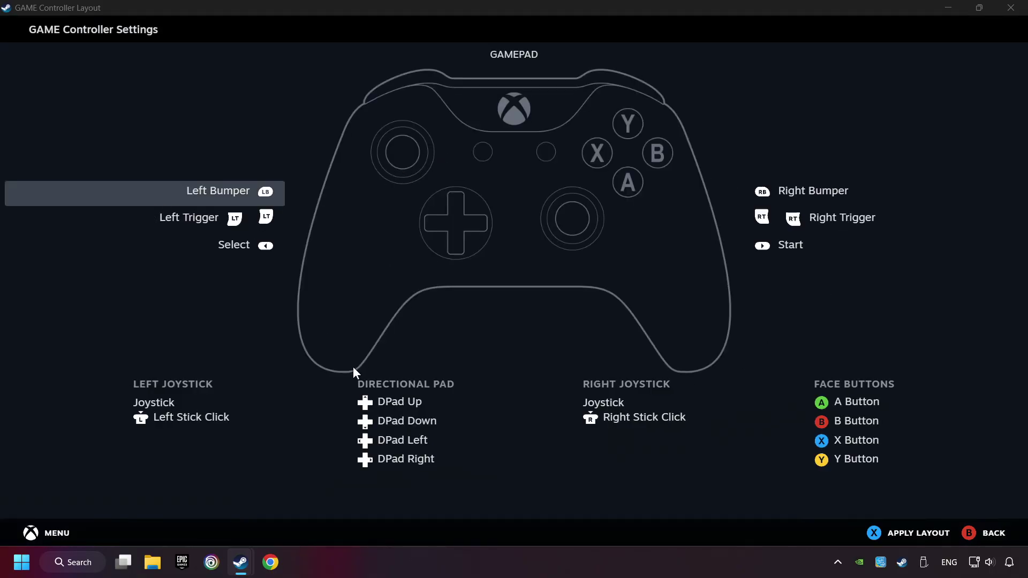
# Review the Gamepad layout's Buttons, DPad, Triggers and Joysticks settings.
pyautogui.click(799, 188)
pyautogui.scroll(-1, 586, 194)
pyautogui.scroll(1, 501, 190)
pyautogui.click(206, 92)
pyautogui.click(230, 112)
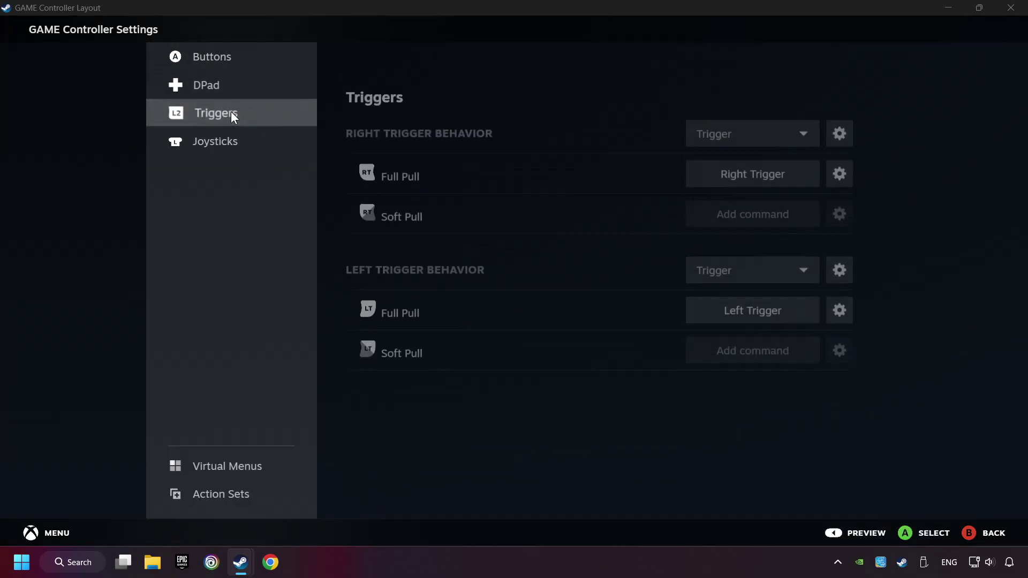
pyautogui.click(236, 140)
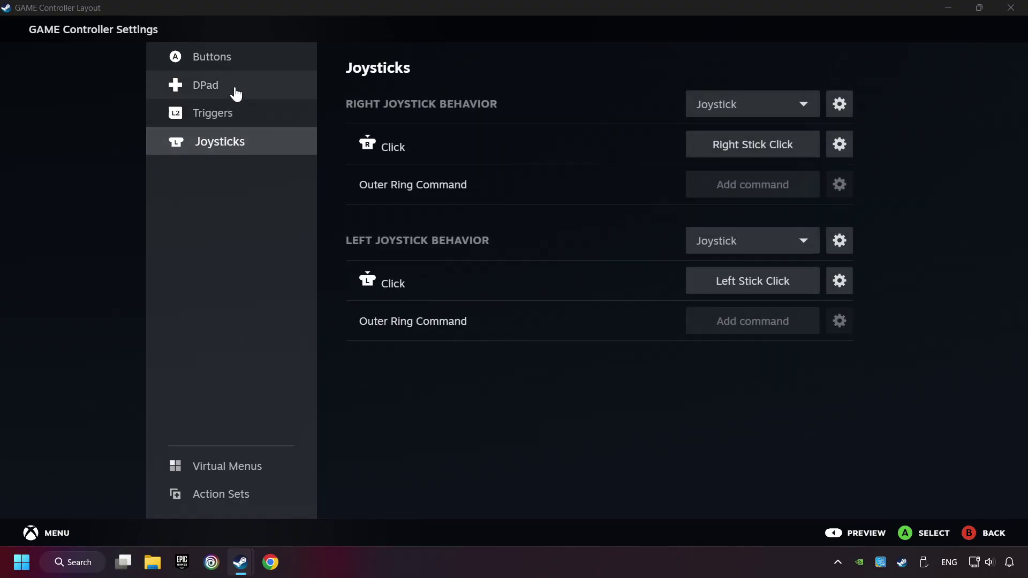
pyautogui.click(277, 67)
pyautogui.scroll(-1, 512, 175)
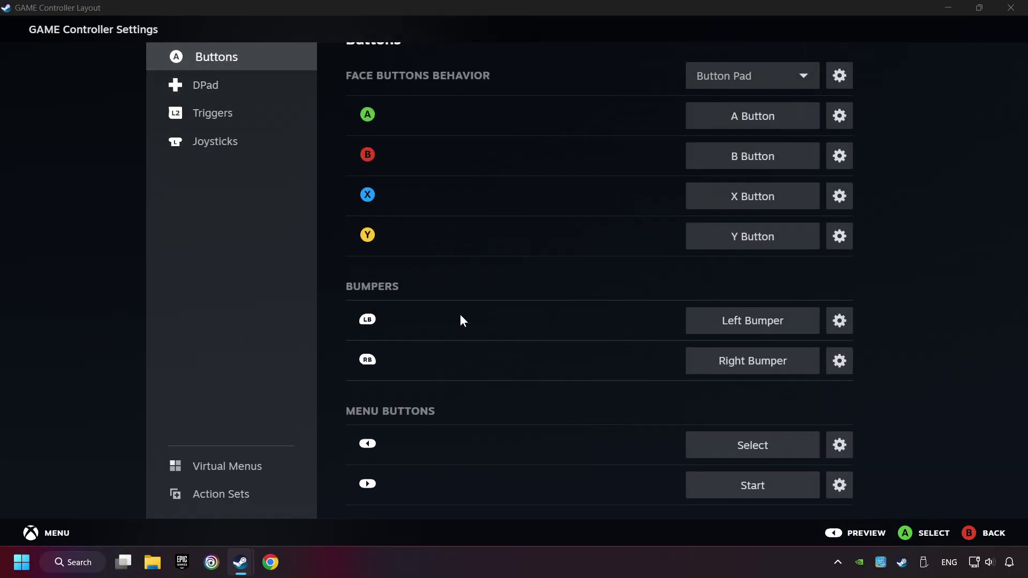
# Preview the full Gamepad layout and apply it to GAME.
pyautogui.click(855, 532)
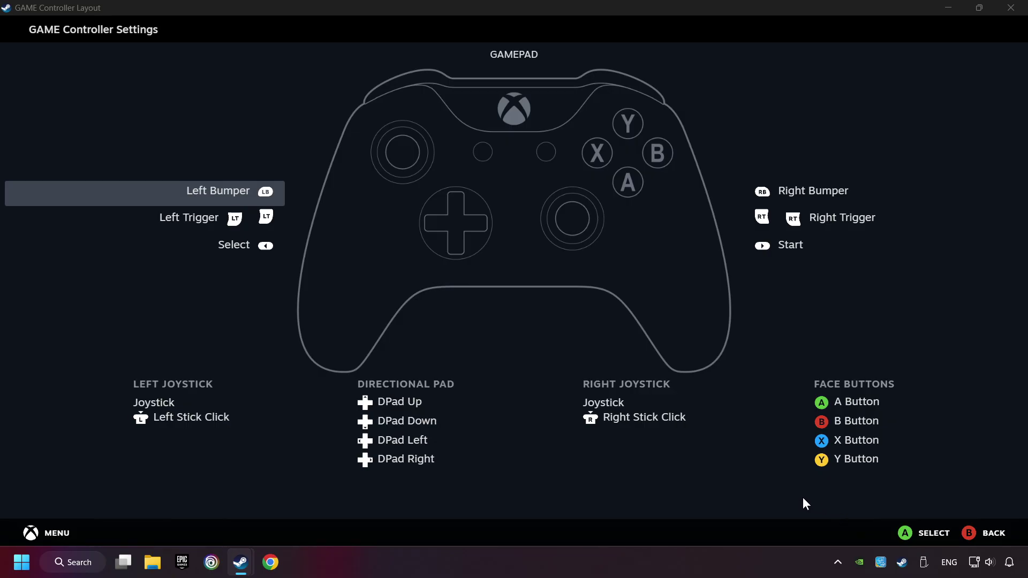
pyautogui.click(988, 532)
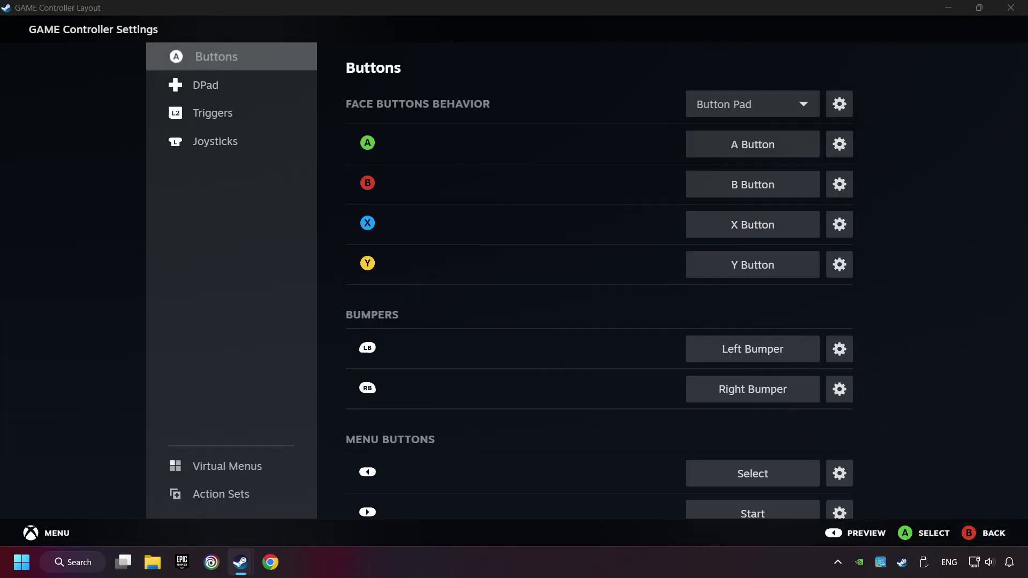
pyautogui.click(888, 533)
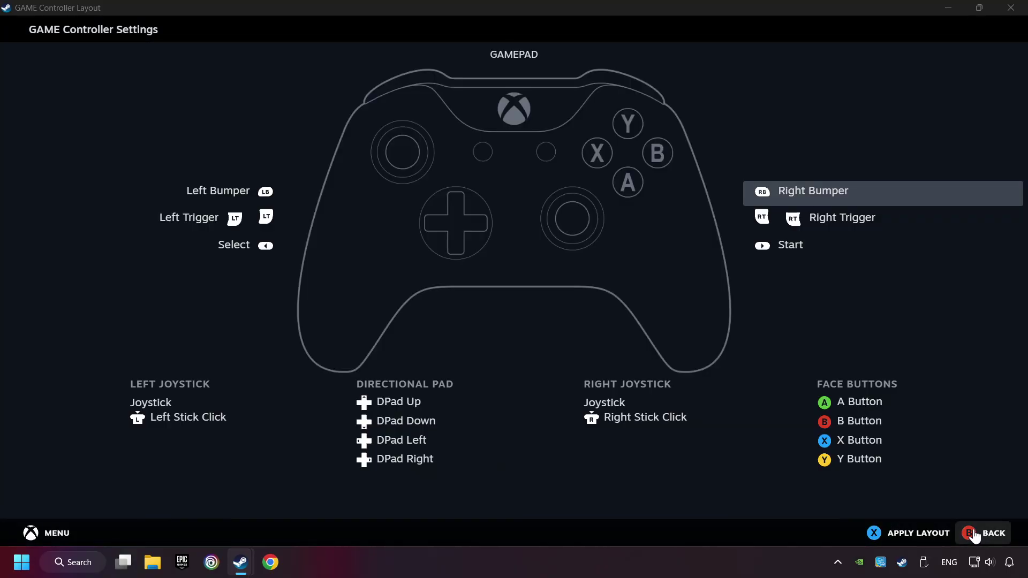
pyautogui.click(902, 540)
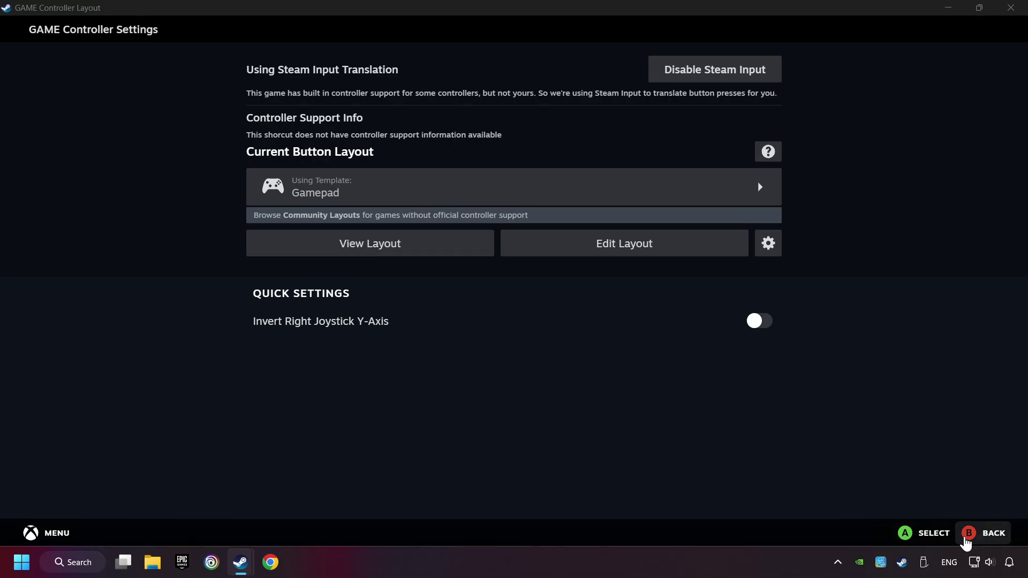
# Close GAME's Controller Settings and return to its Library page with the PLAY button.
pyautogui.click(966, 540)
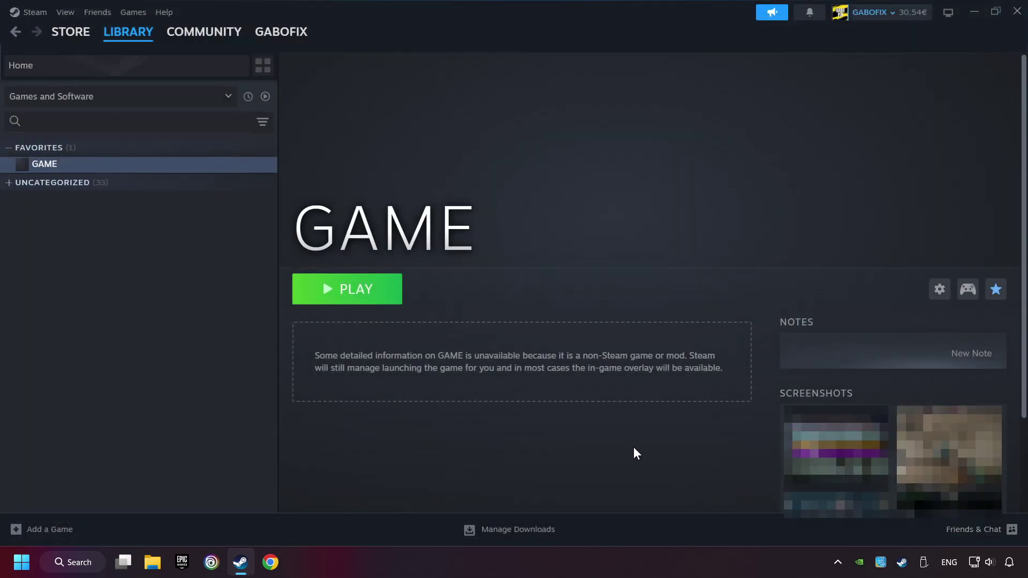